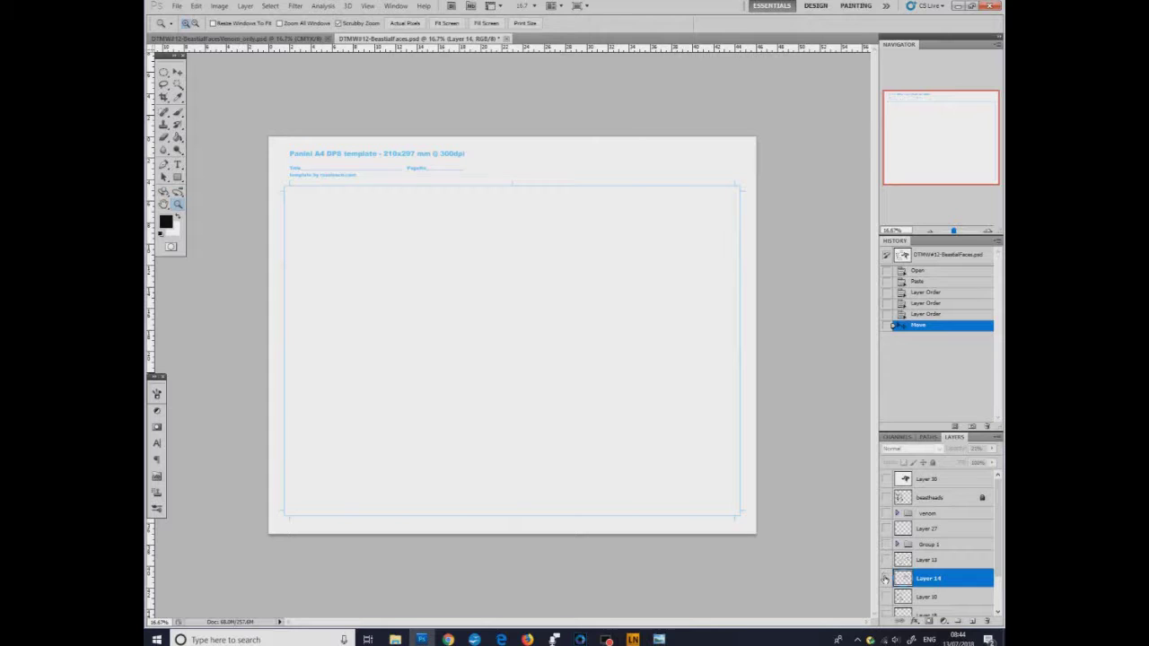
Show the rough figure sketch on Layer 14 and view it enlarged.
click(885, 579)
click(612, 329)
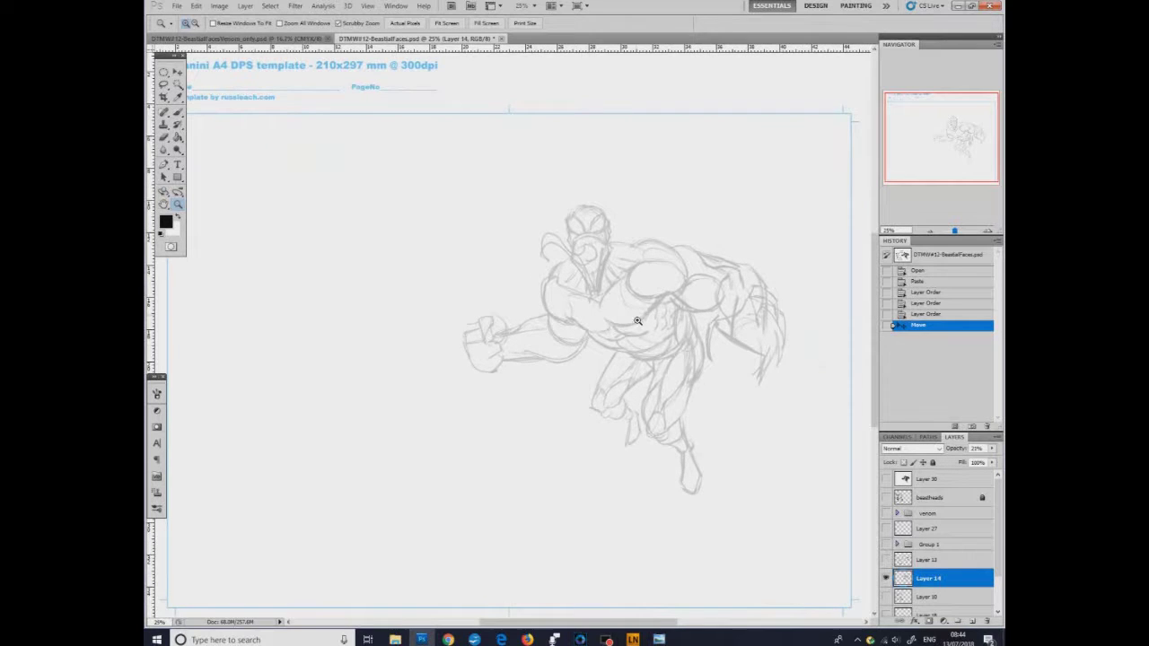
click(637, 320)
drag(597, 623, 633, 626)
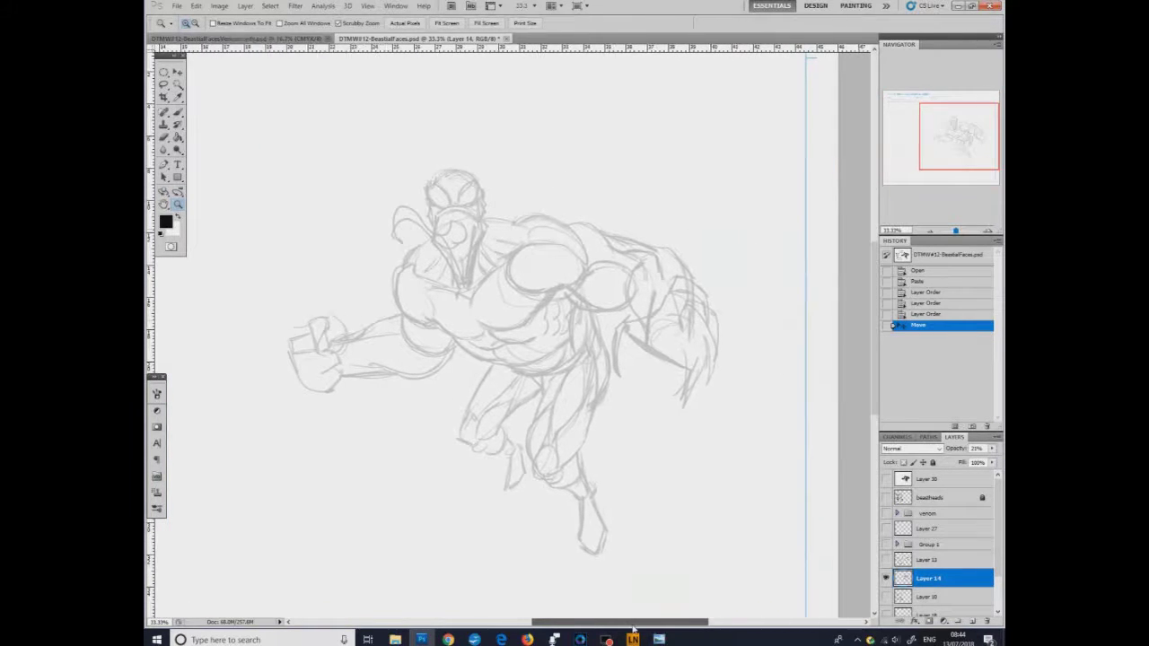
click(506, 381)
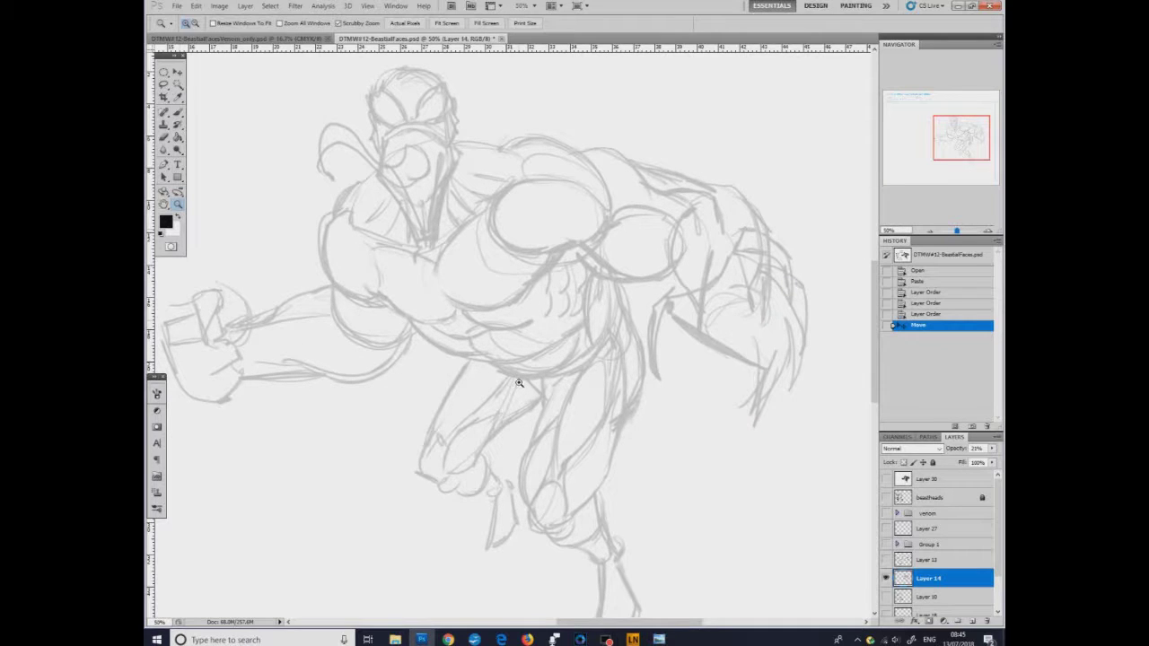
scroll(519, 383, down, 1)
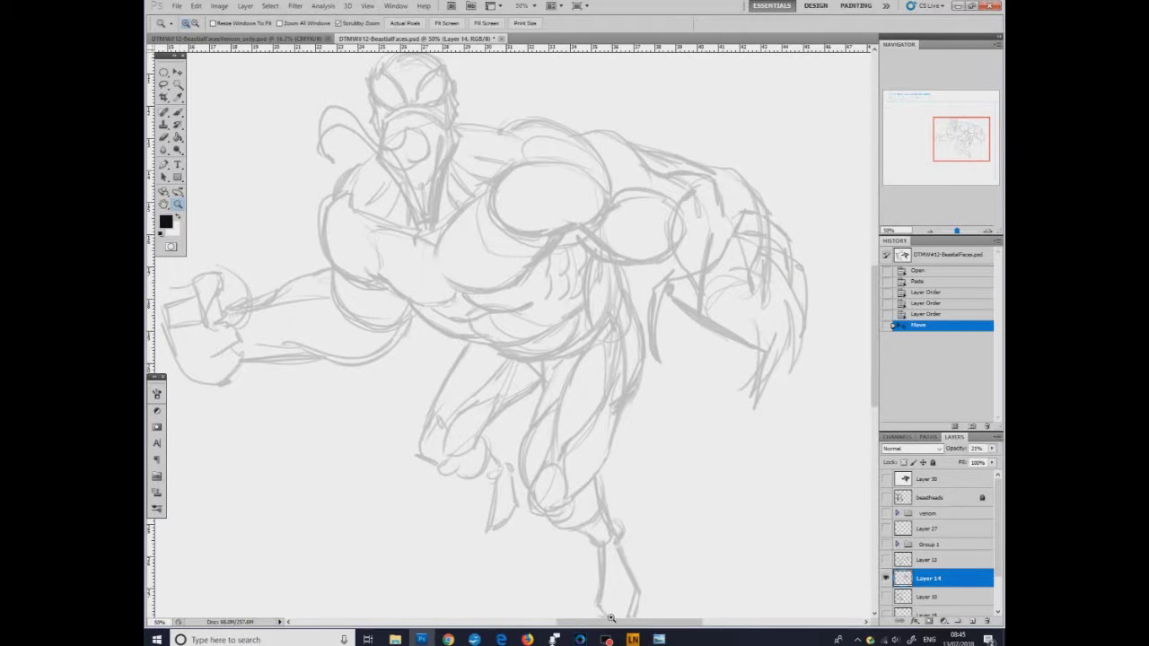
drag(612, 621, 607, 621)
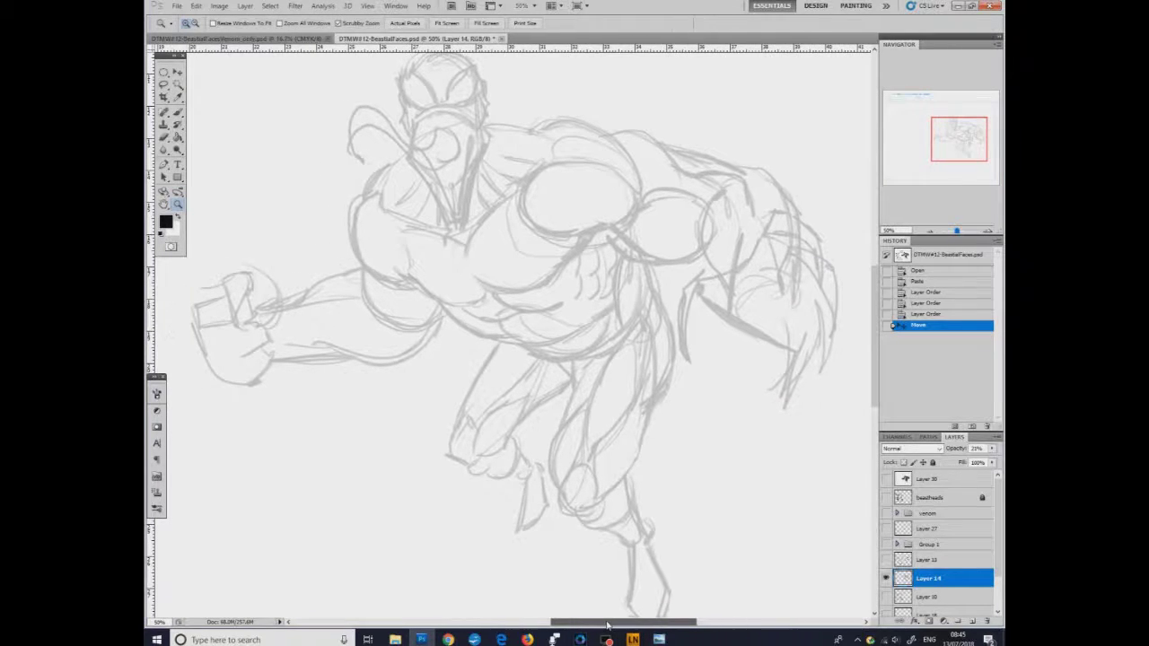
Hide Layer 14, preview the cleaner outline sketch on the layer above it, and show the shaded pencils in Group 1 instead.
click(886, 578)
click(885, 559)
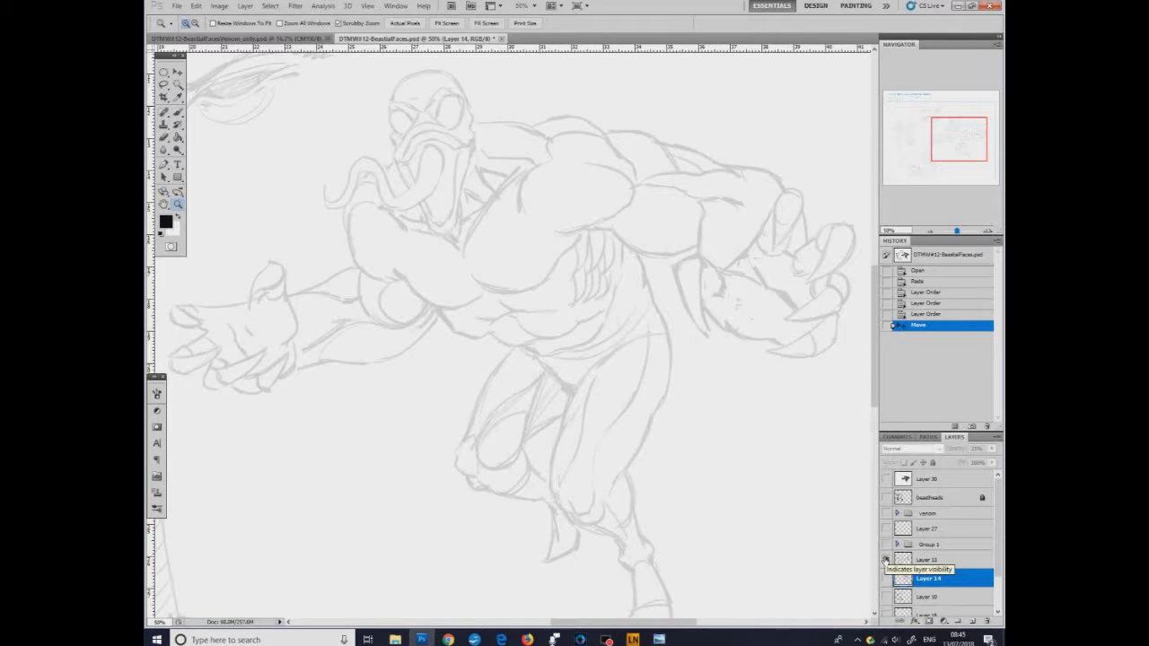
click(885, 559)
click(886, 544)
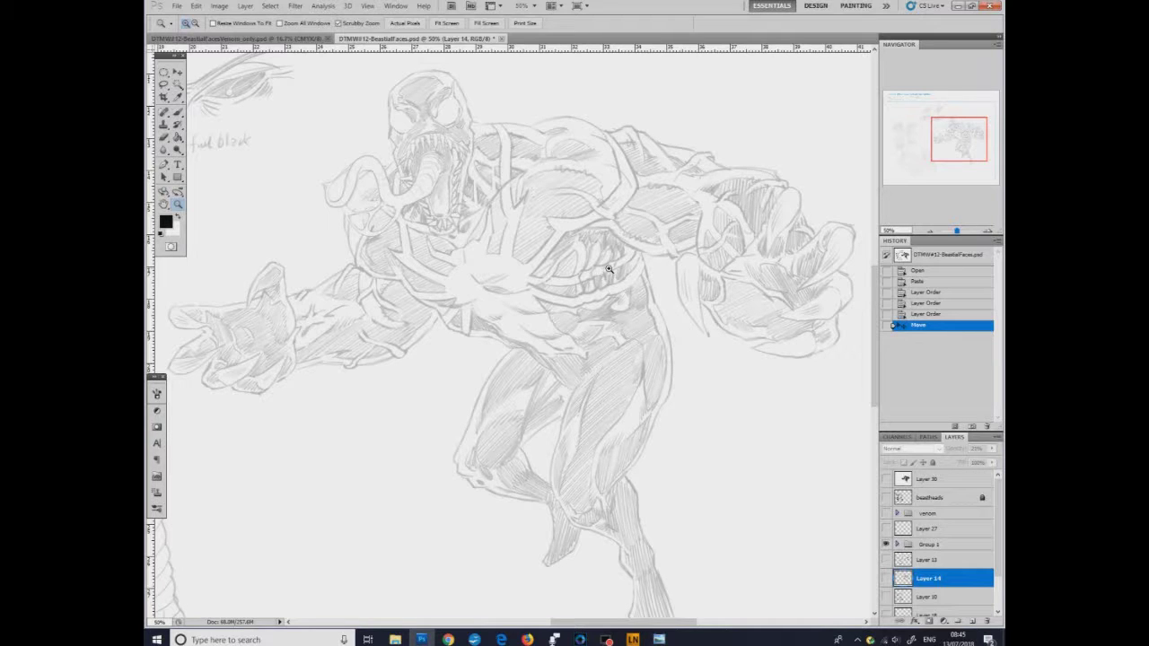
Examine the shaded pencil drawing, from the head and chest detail to the whole figure.
alt+click(424, 117)
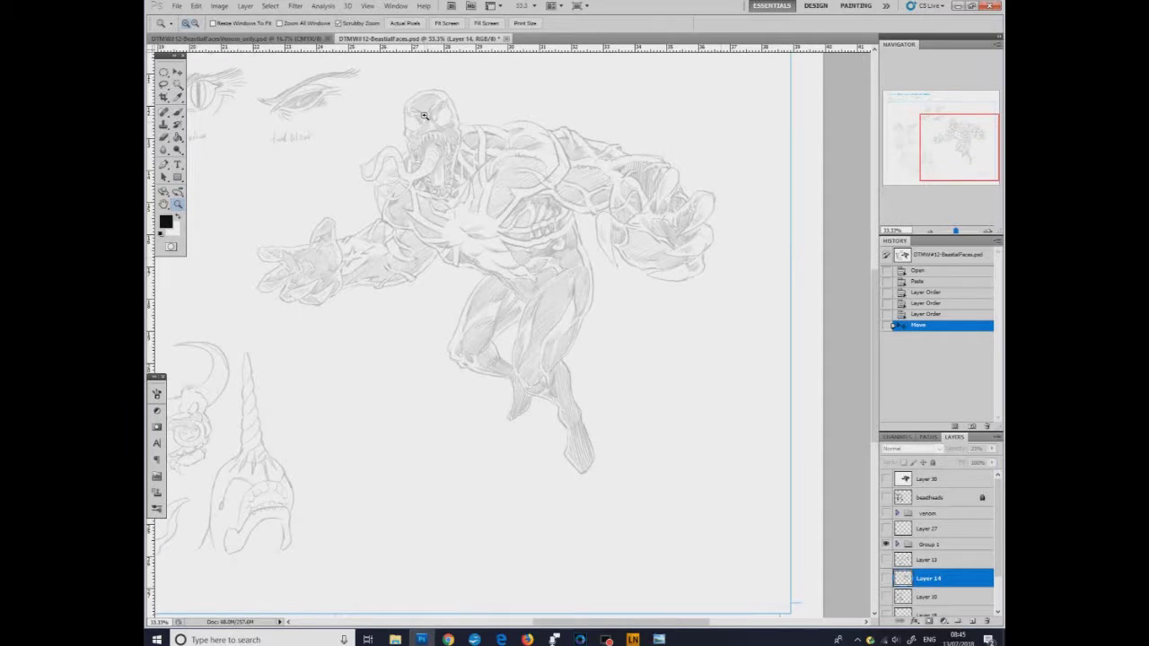
drag(424, 116, 625, 386)
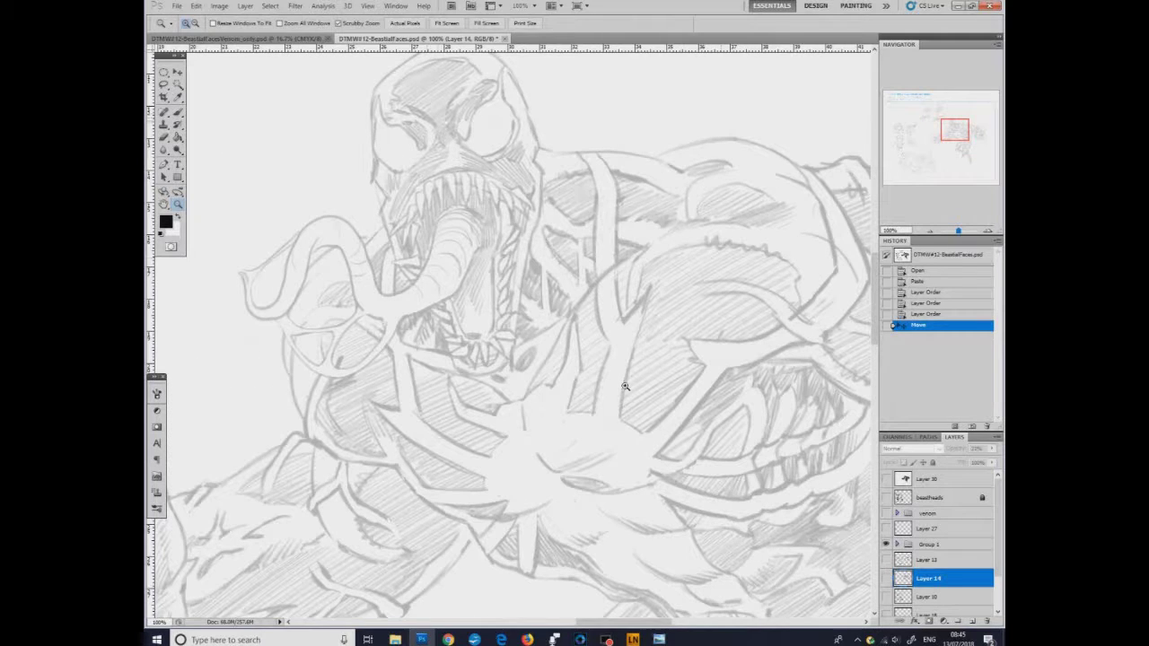
mouse_move(615, 621)
mouse_down()
mouse_move(700, 623)
mouse_move(622, 623)
mouse_up()
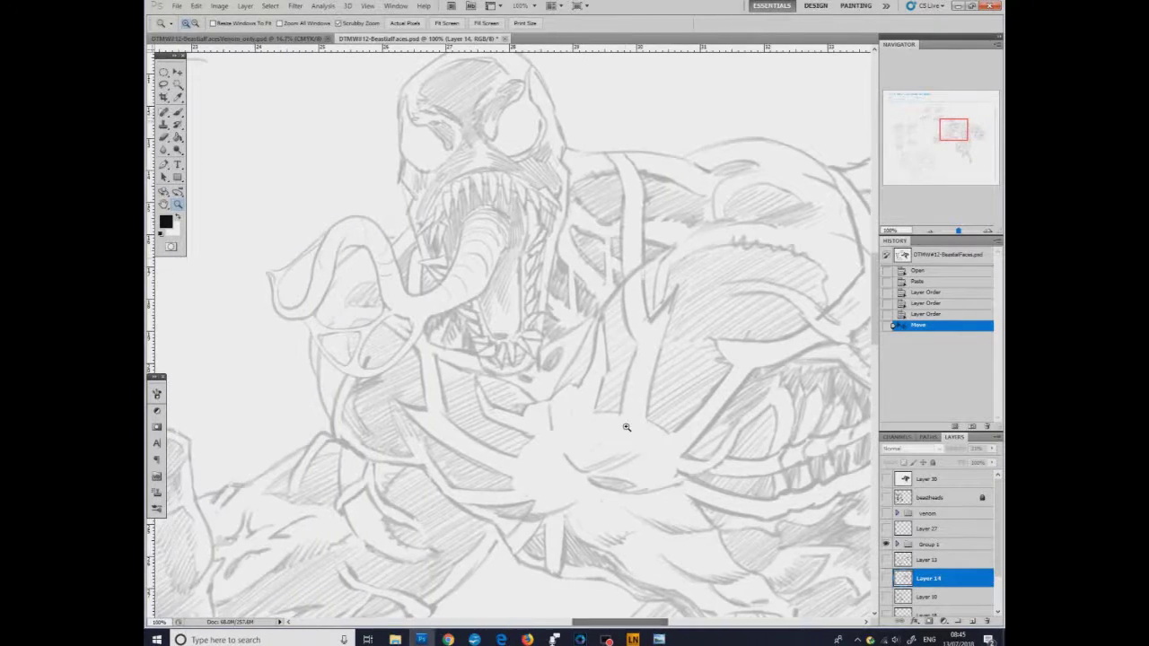
drag(625, 427, 539, 428)
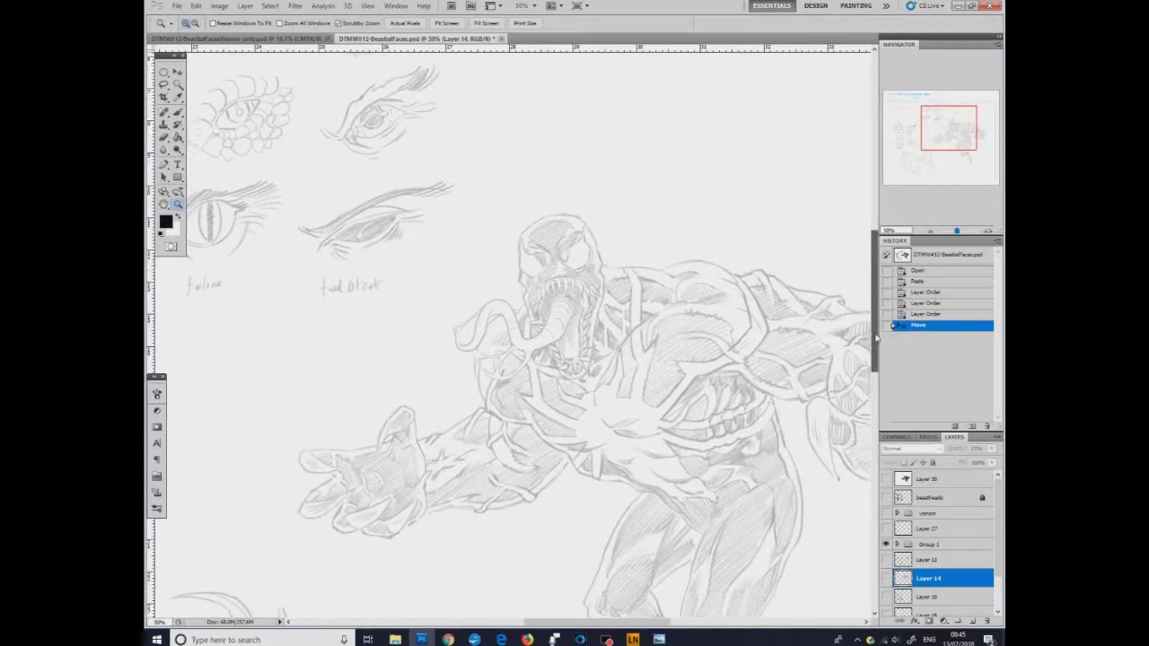
drag(877, 337, 876, 370)
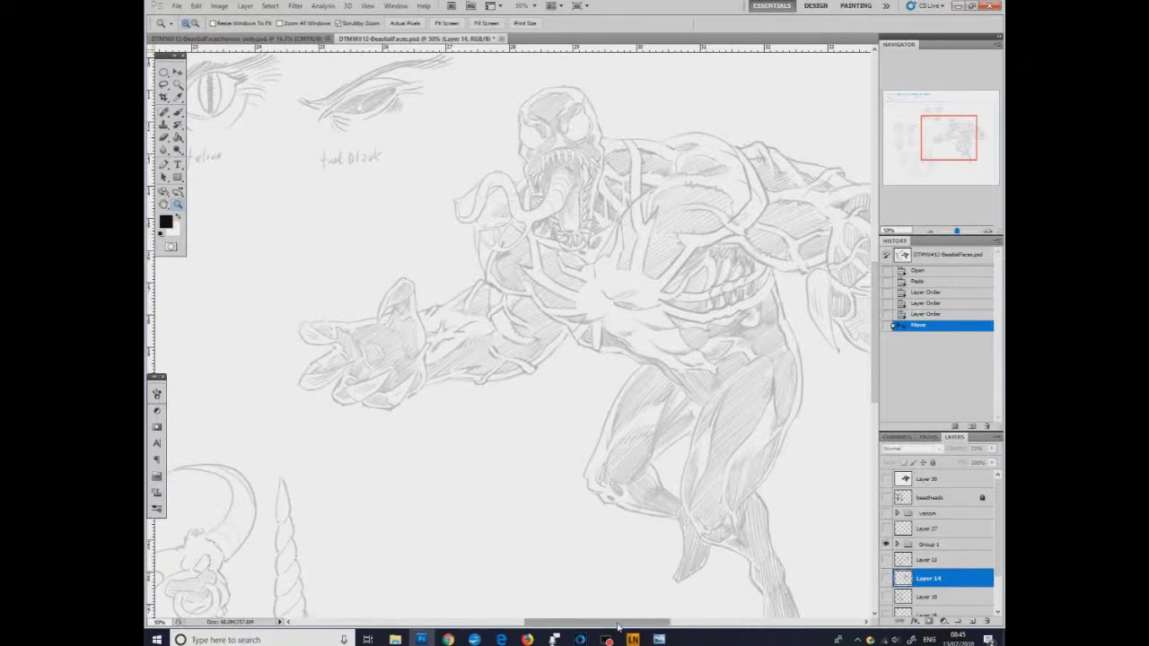
drag(618, 627, 649, 626)
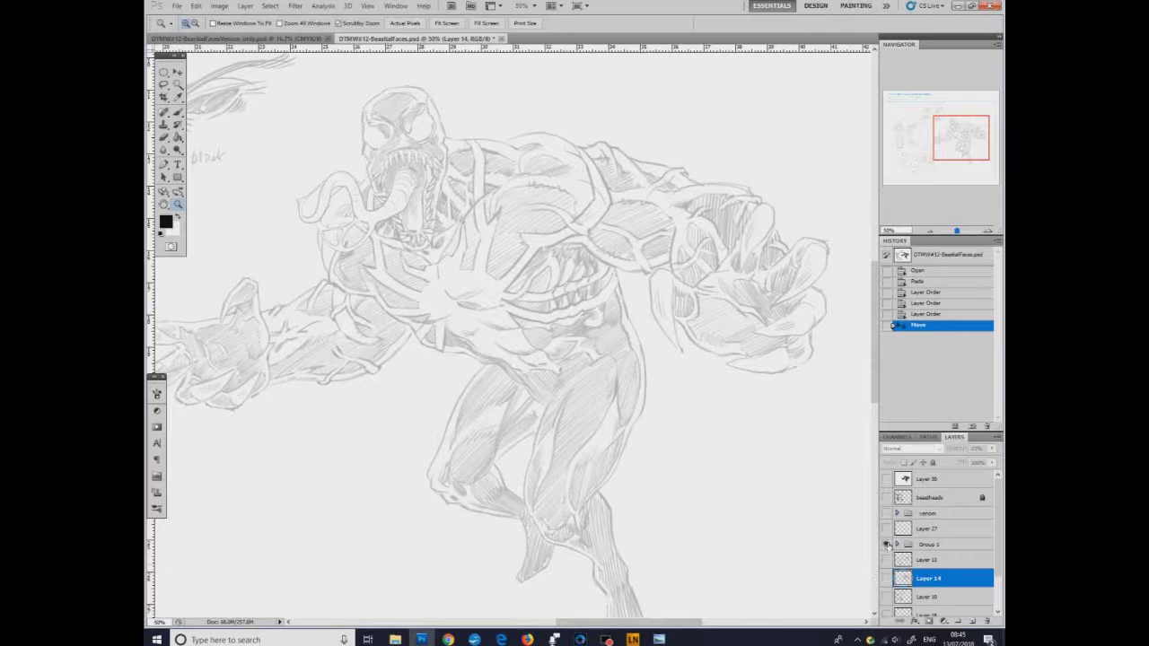
Hide the Group 1 pencils and show the inked artwork in the venom group.
click(886, 544)
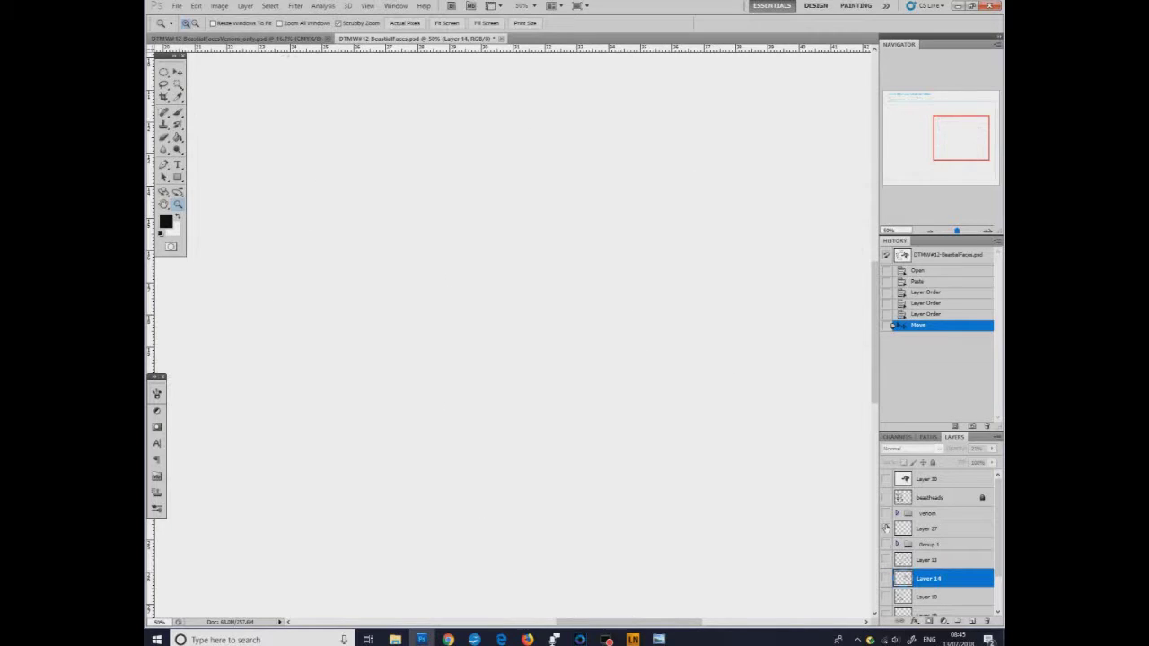
click(886, 513)
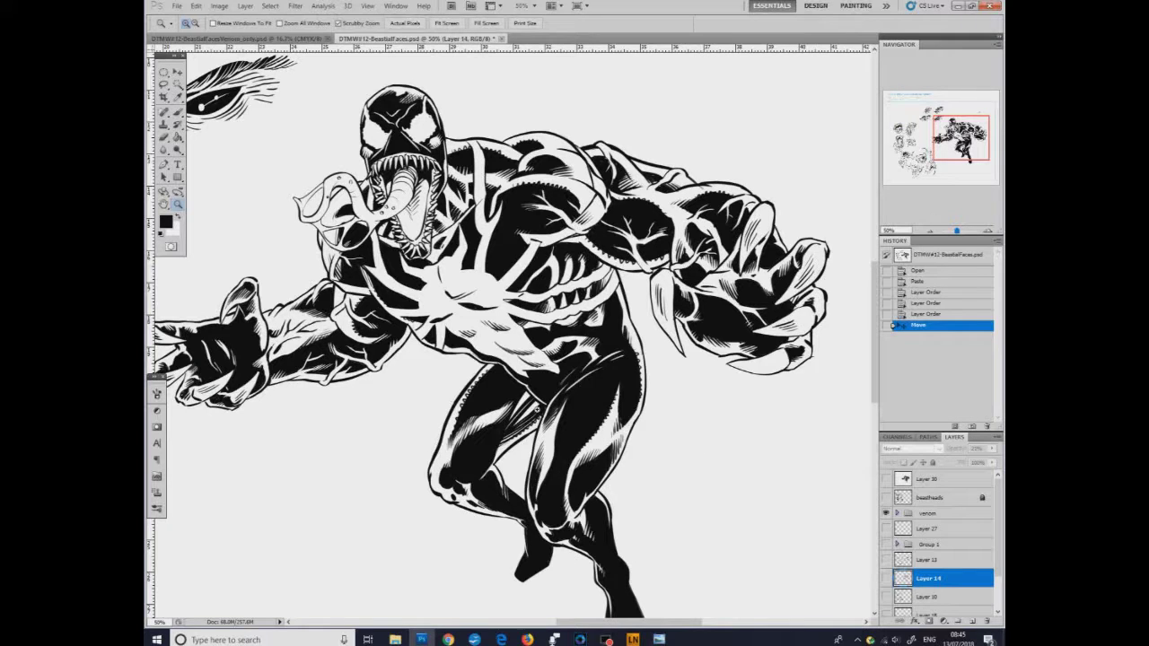
alt+click(537, 409)
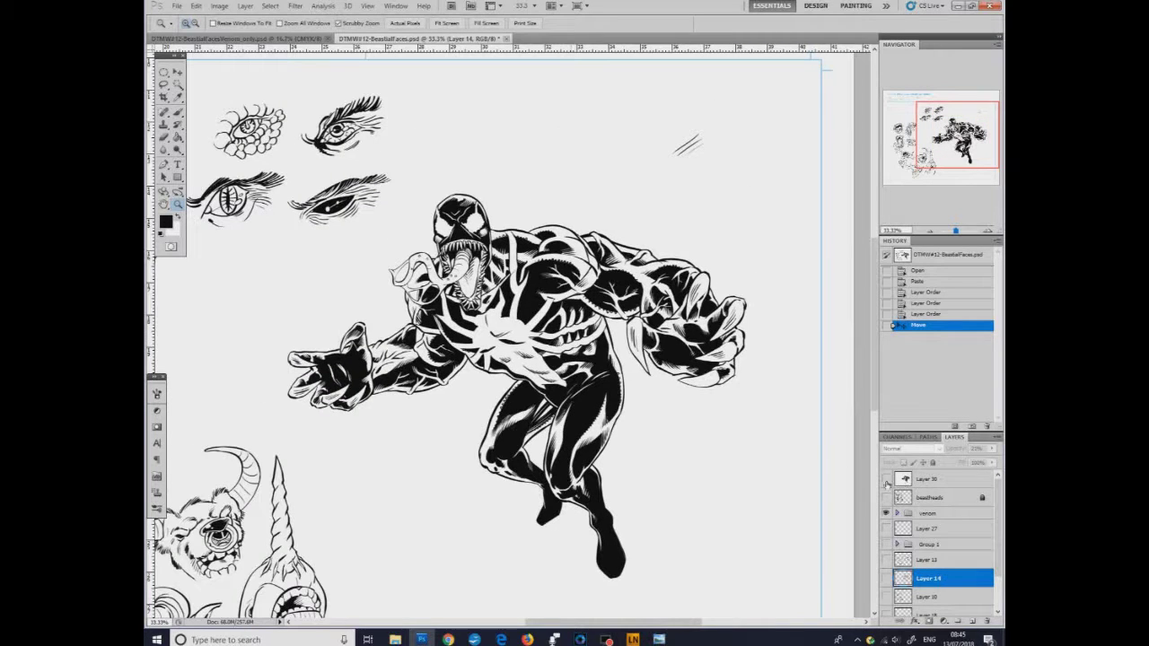
Show the coloured artwork on the topmost layer over the inks and enlarge the chest emblem.
click(886, 479)
click(591, 400)
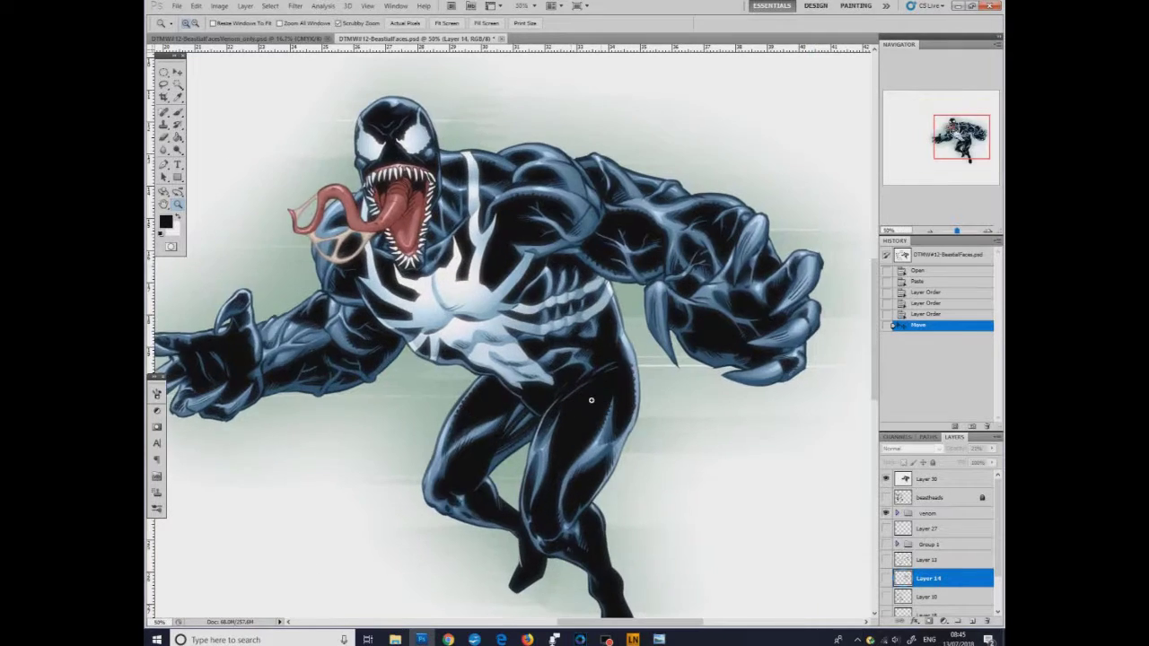
click(501, 297)
click(487, 288)
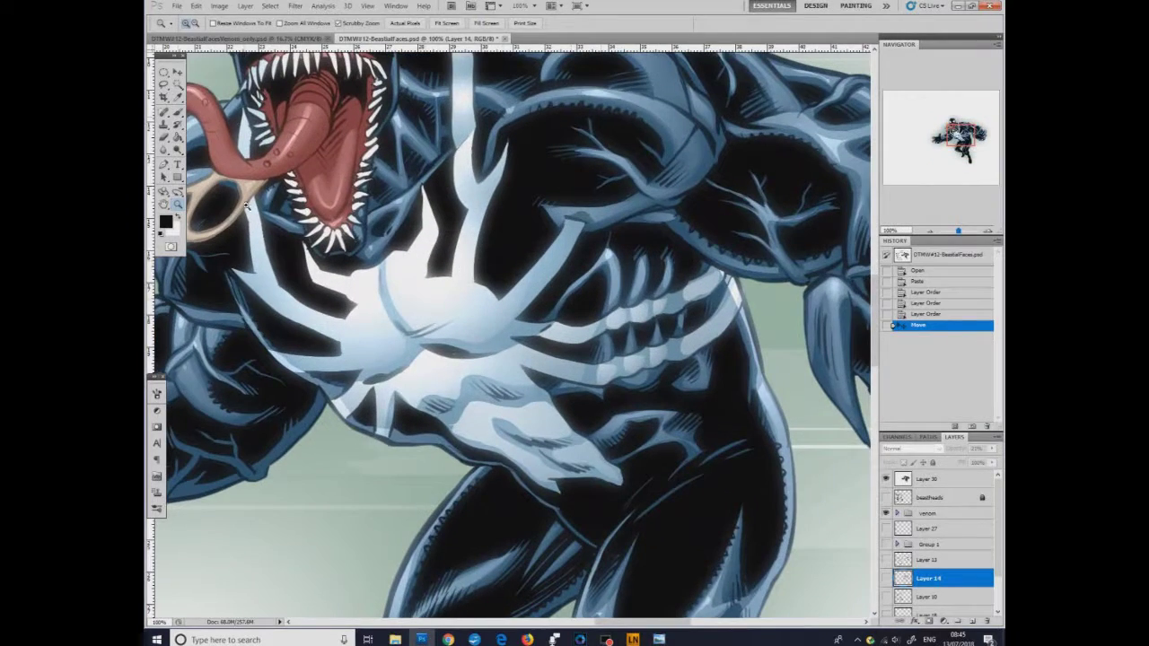
Examine the coloured figure's head, tongue and chest up close and then the figure as a whole.
click(164, 204)
drag(319, 195, 439, 290)
drag(724, 310, 677, 350)
click(177, 204)
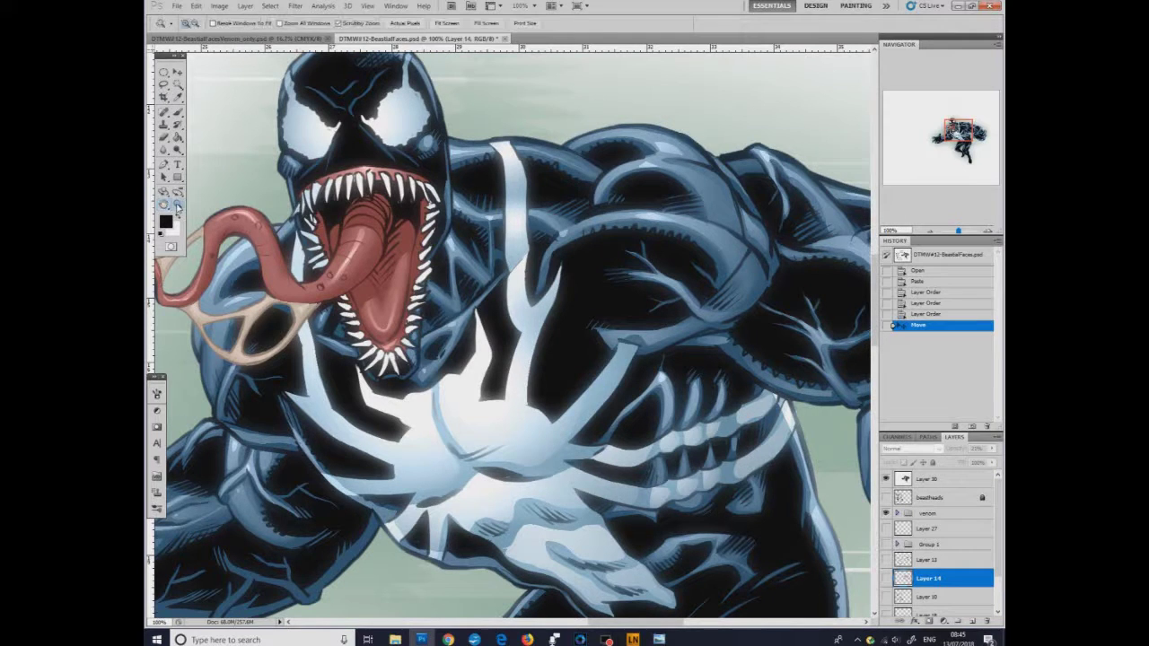
alt+click(520, 398)
alt+click(522, 401)
scroll(522, 400, down, 3)
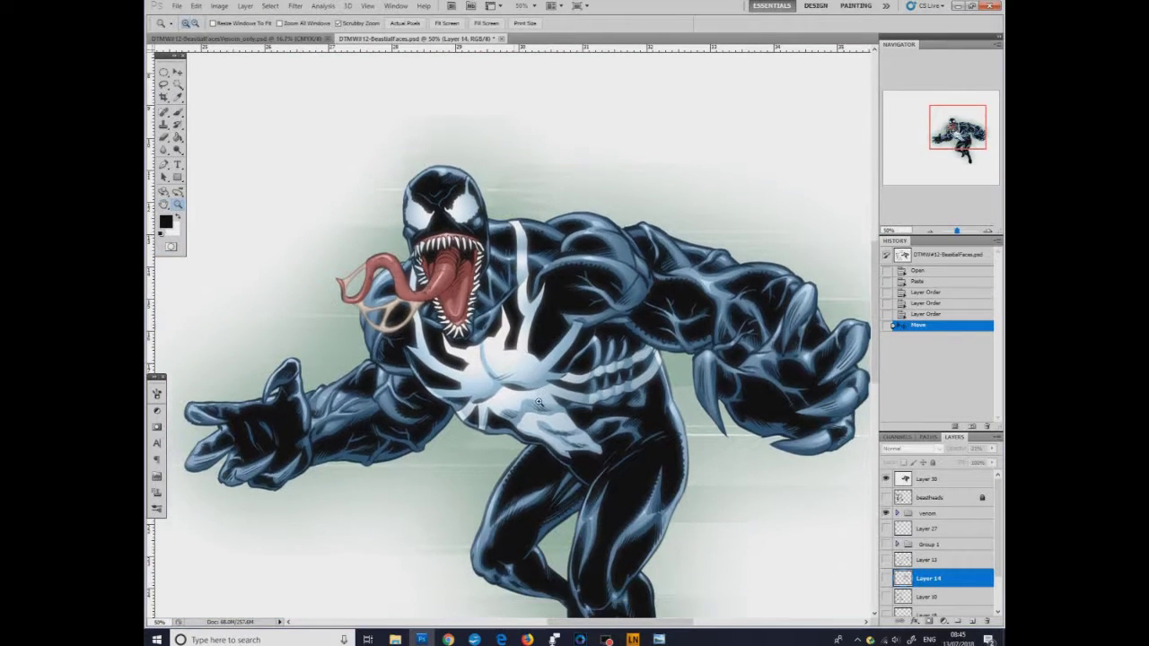
alt+click(550, 379)
scroll(579, 404, down, 3)
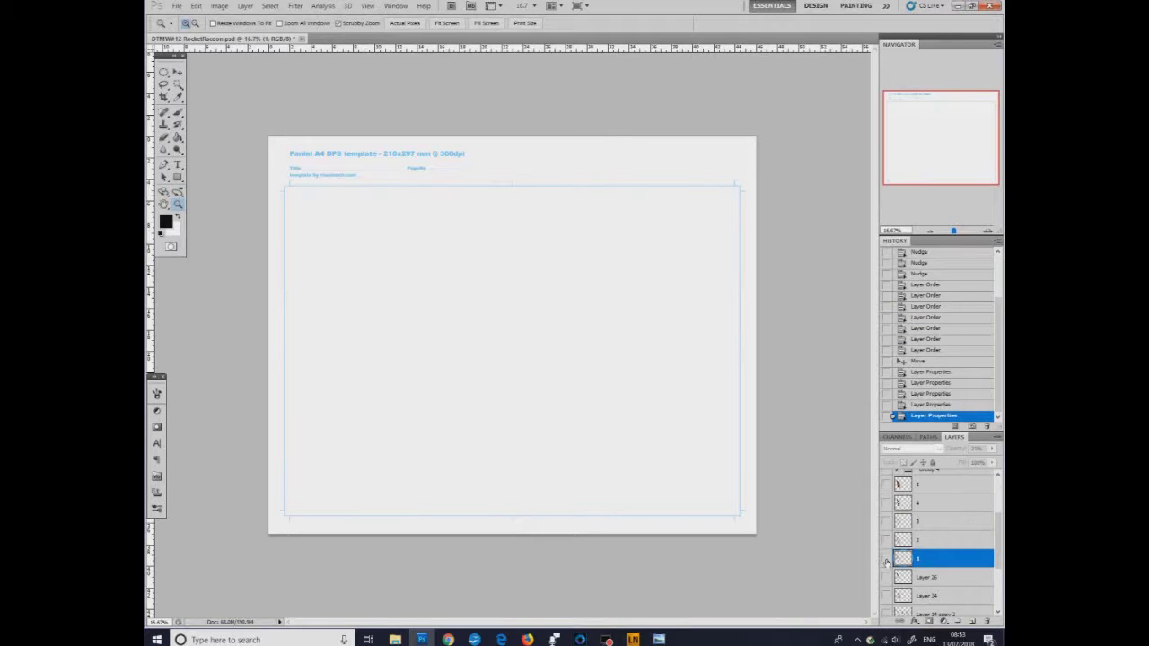
Show the rough raccoon sketch on layer 1 and enlarge it to 50%.
click(886, 558)
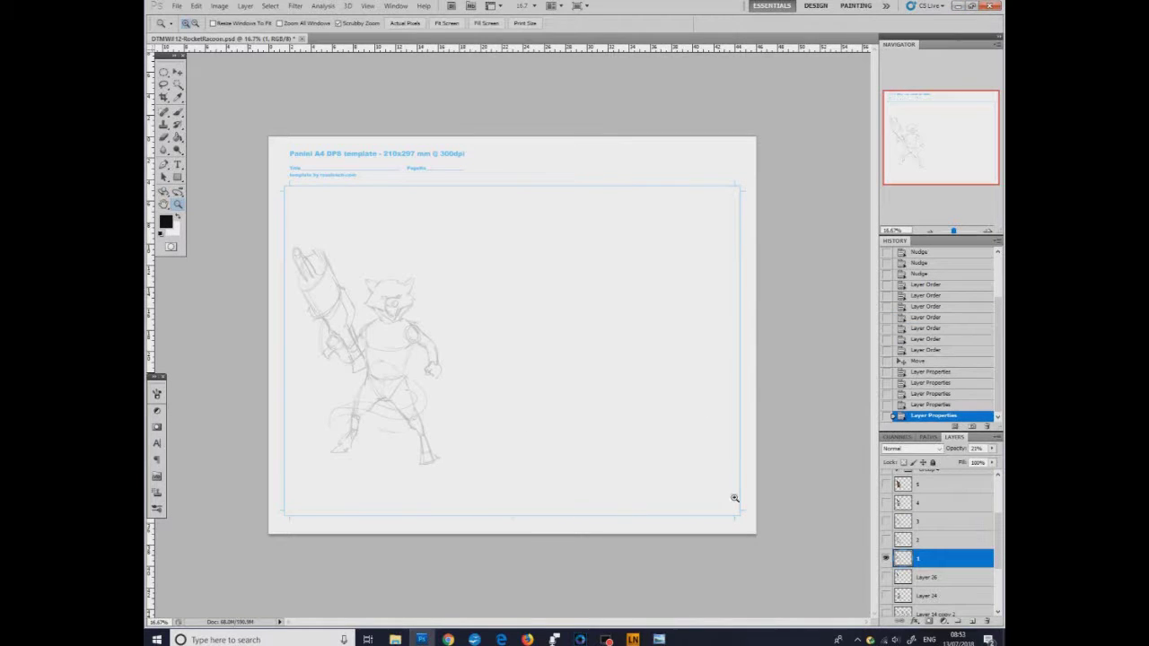
click(386, 374)
drag(571, 626, 517, 597)
click(474, 411)
click(479, 420)
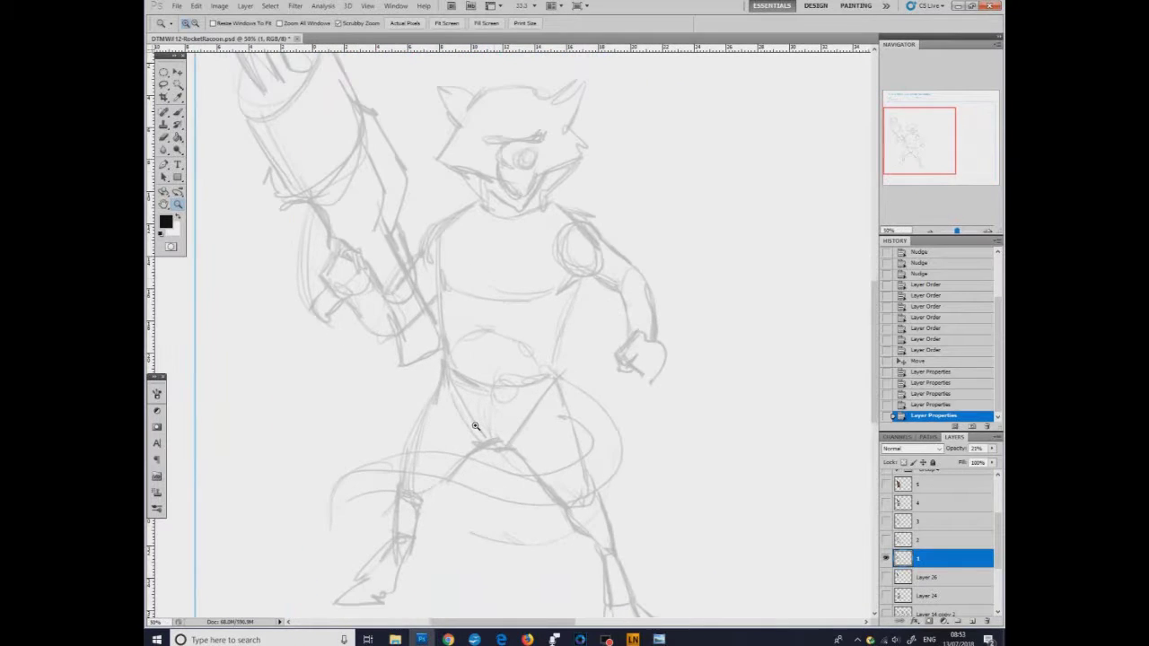
Hide layer 1, preview the refined sketch on layer 2, and replace it with the detailed pencils on layer 3.
click(886, 558)
click(885, 539)
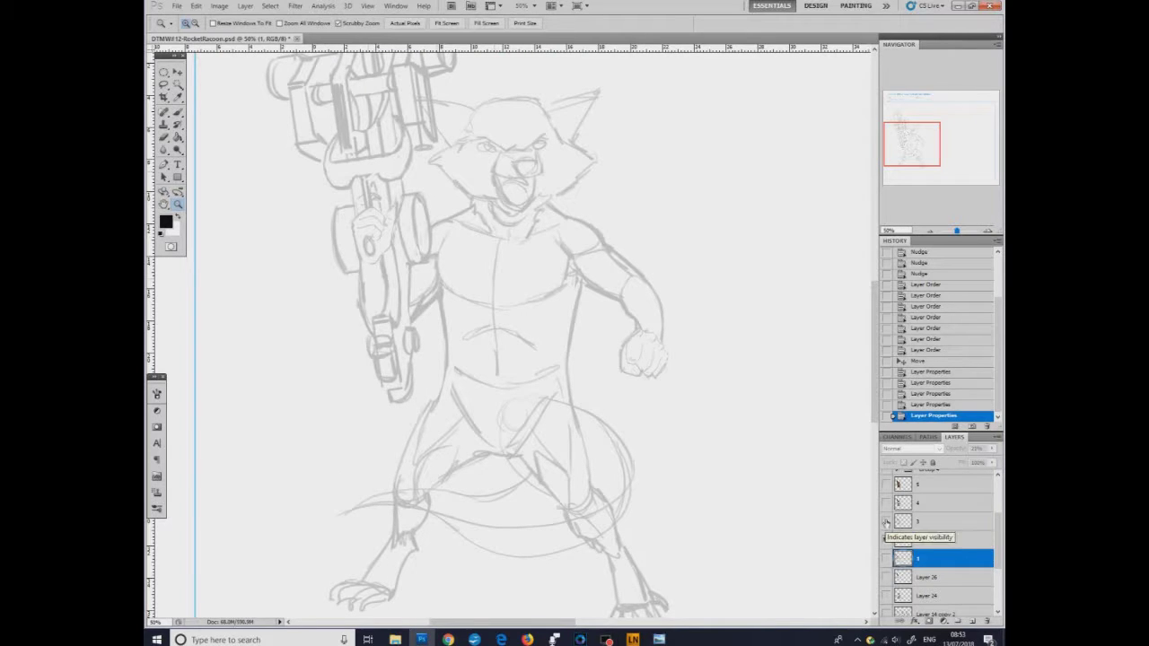
click(885, 520)
click(886, 539)
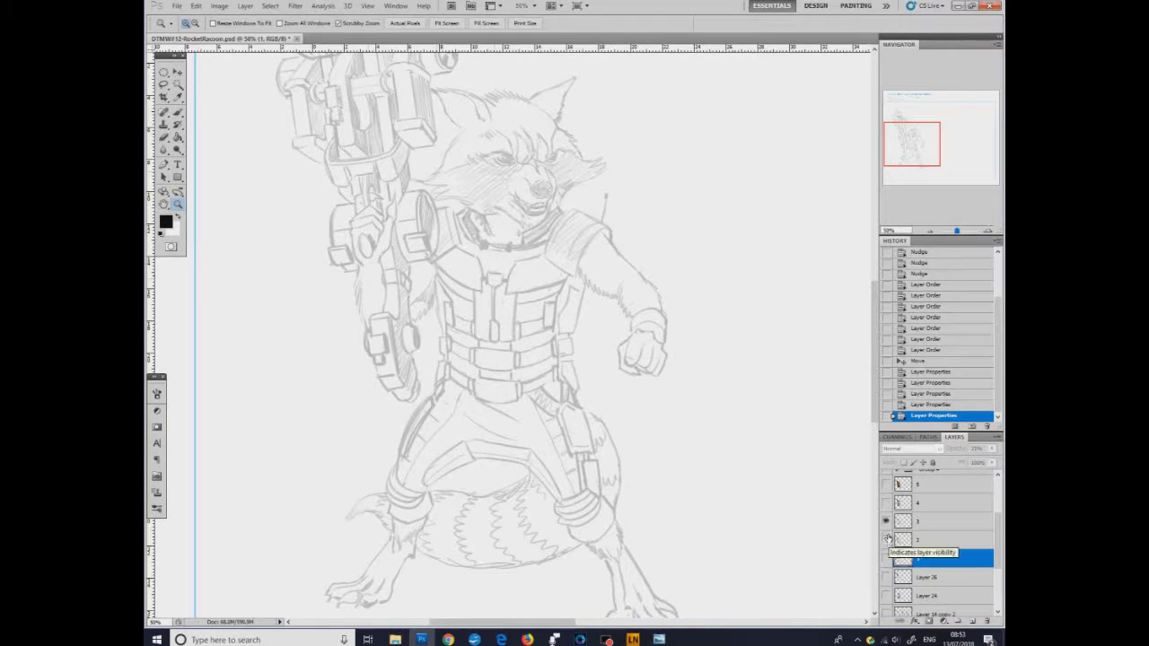
Replace the layer 3 pencils with the inked artwork on layer 4 and inspect the raccoon's head and torso up close.
scroll(886, 542, up, 2)
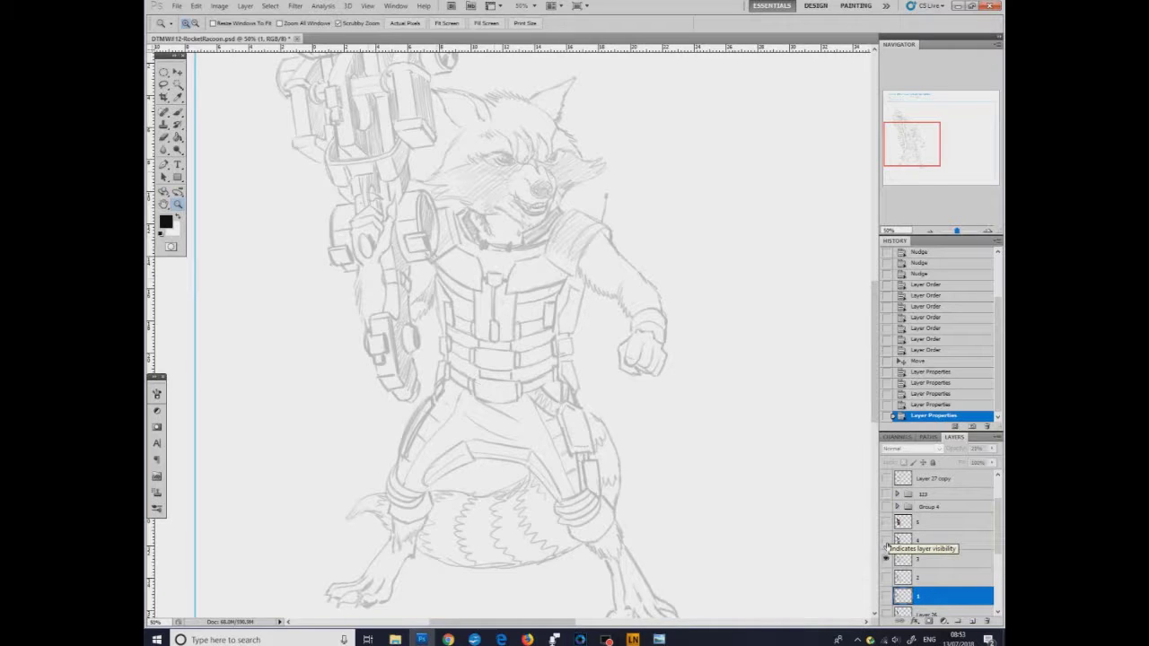
alt+click(556, 387)
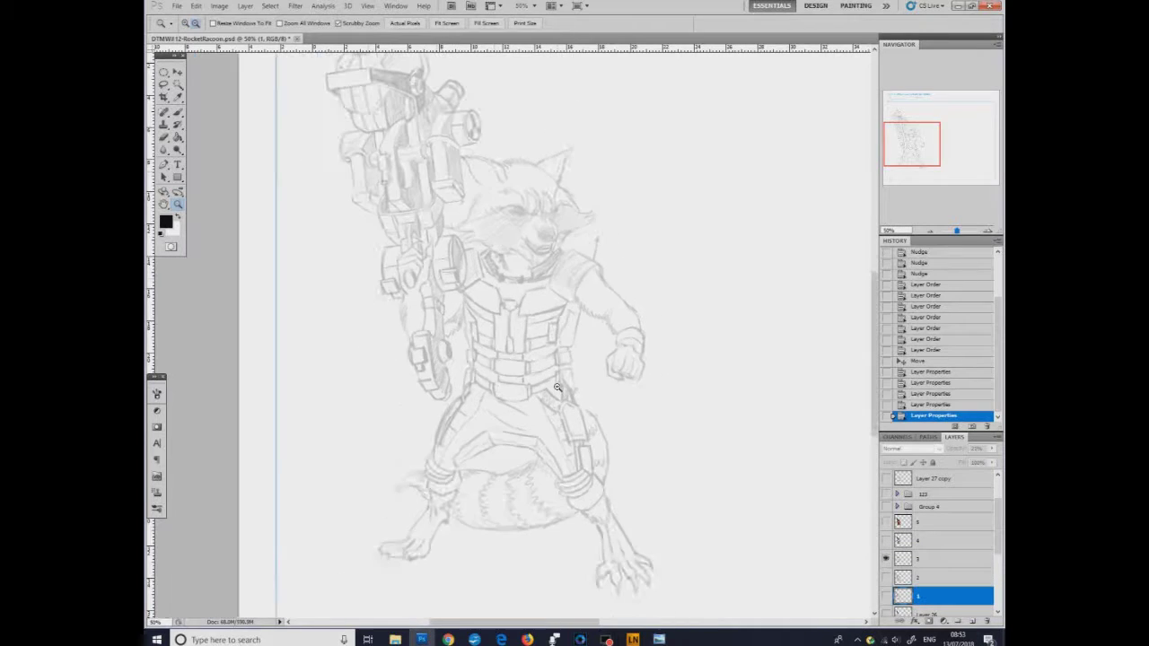
click(885, 540)
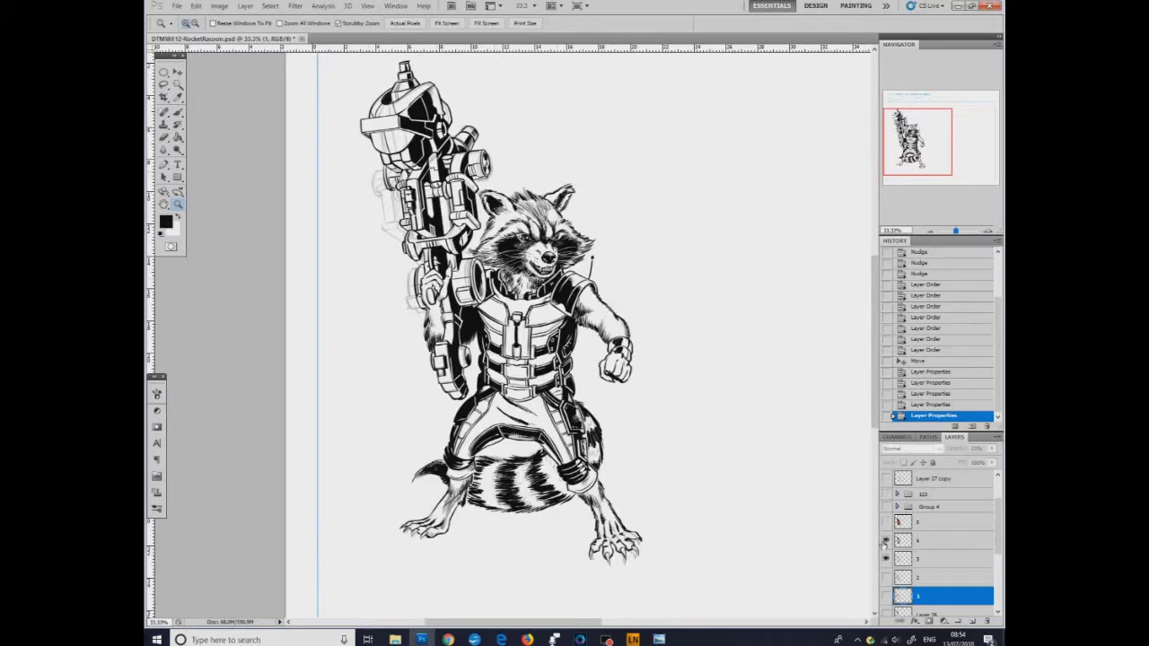
click(886, 558)
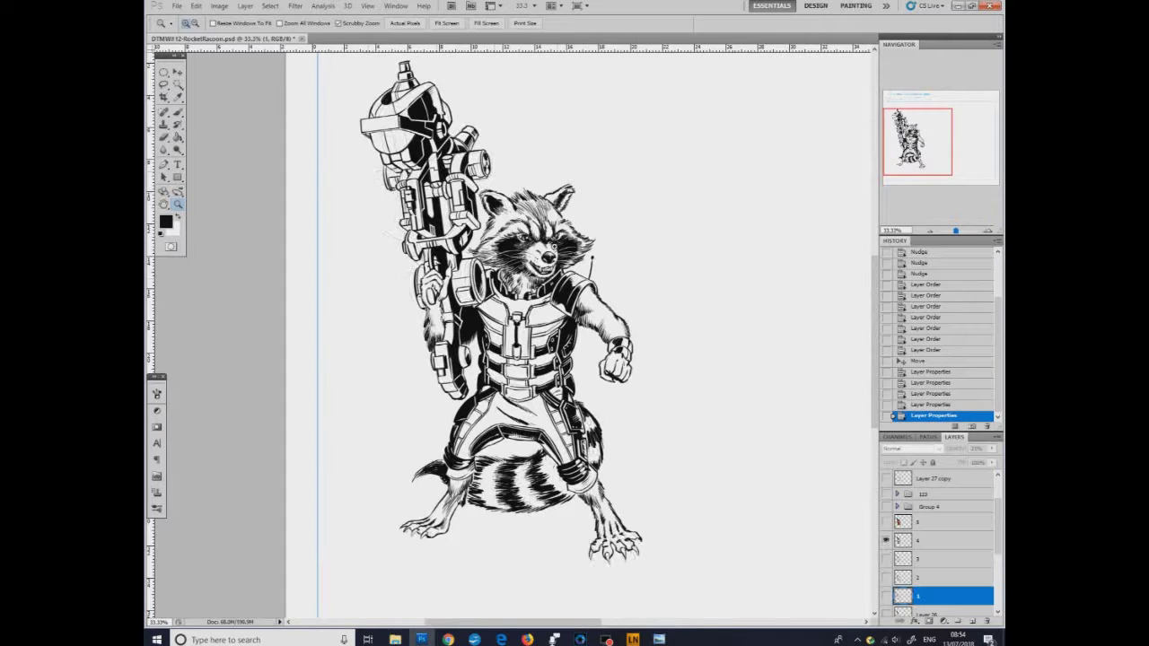
click(537, 251)
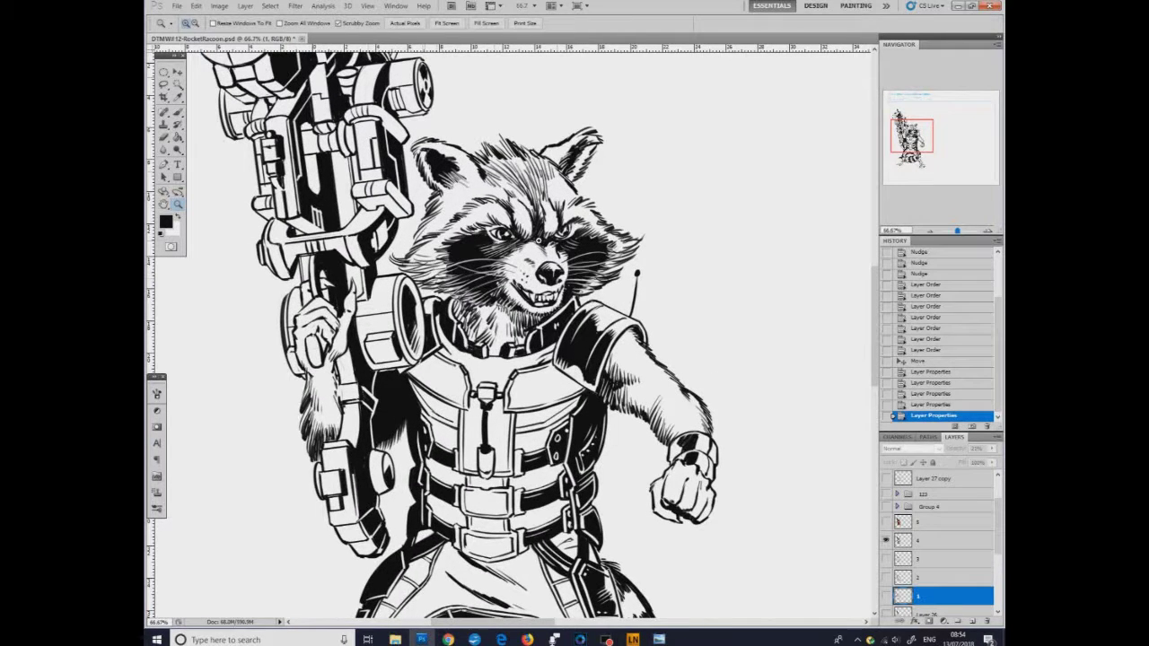
click(164, 205)
drag(503, 314, 583, 390)
drag(550, 523, 496, 422)
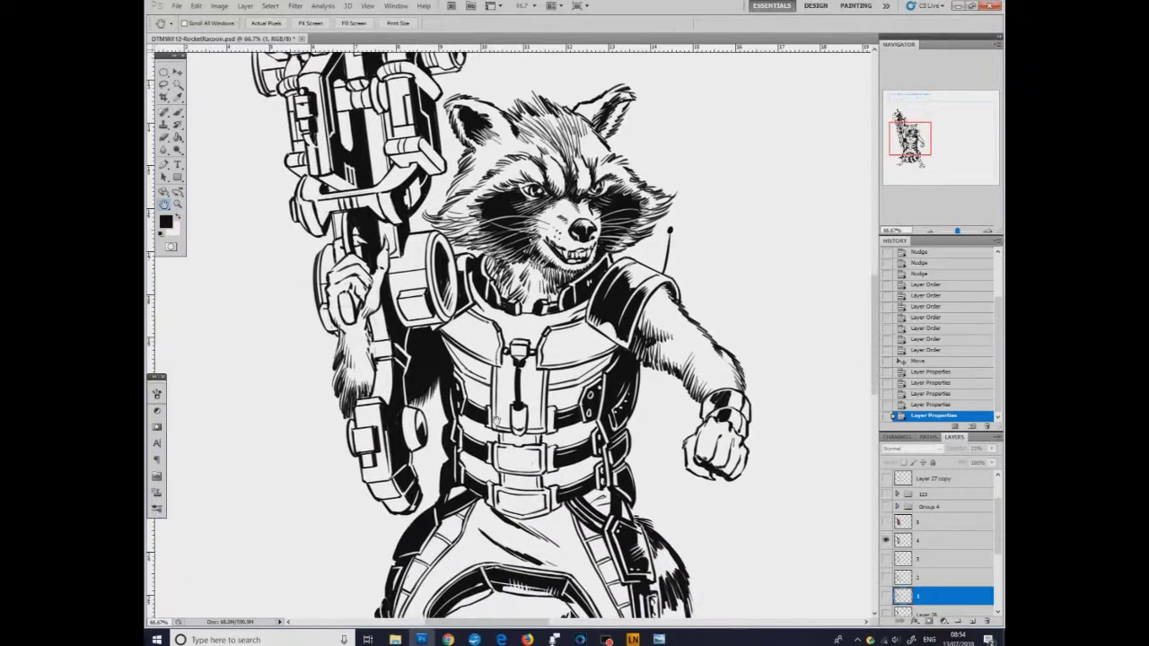
drag(557, 514, 560, 422)
Show the coloured artwork on layer 5 and enlarge the raccoon's face to 100%.
click(885, 522)
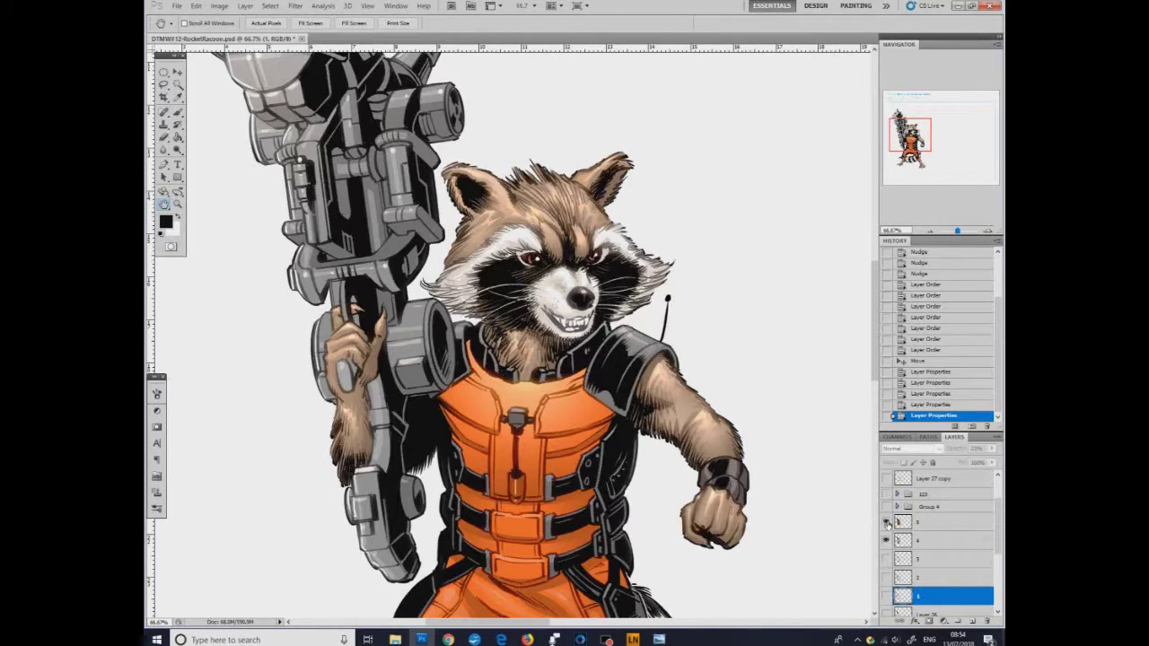
drag(669, 513, 630, 516)
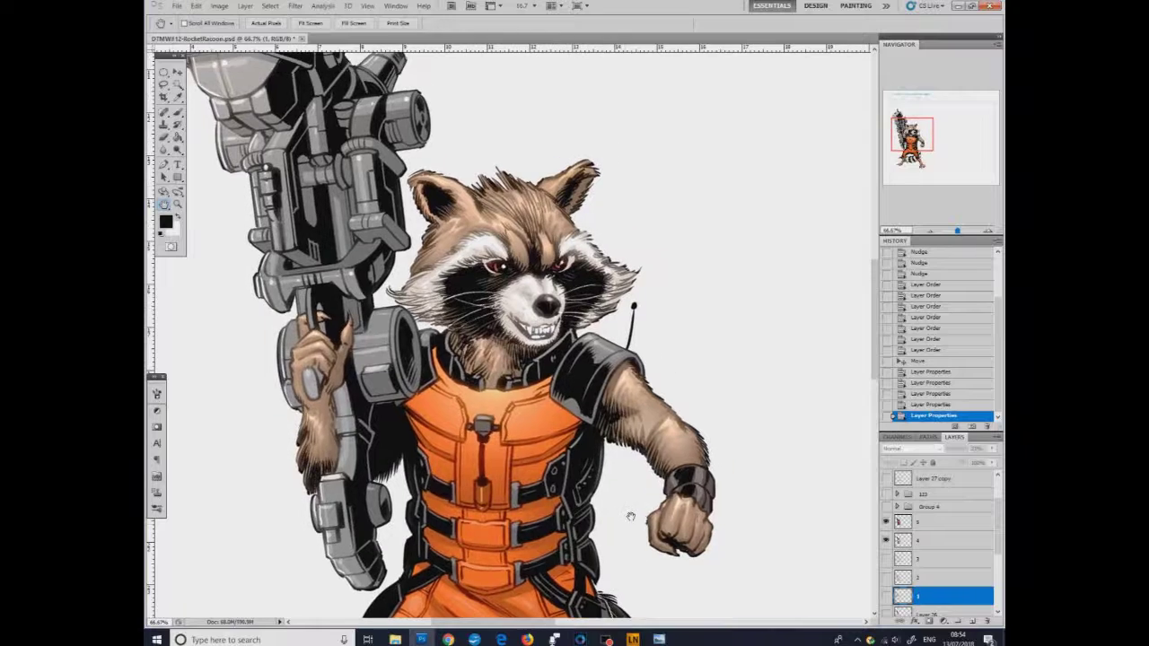
click(178, 205)
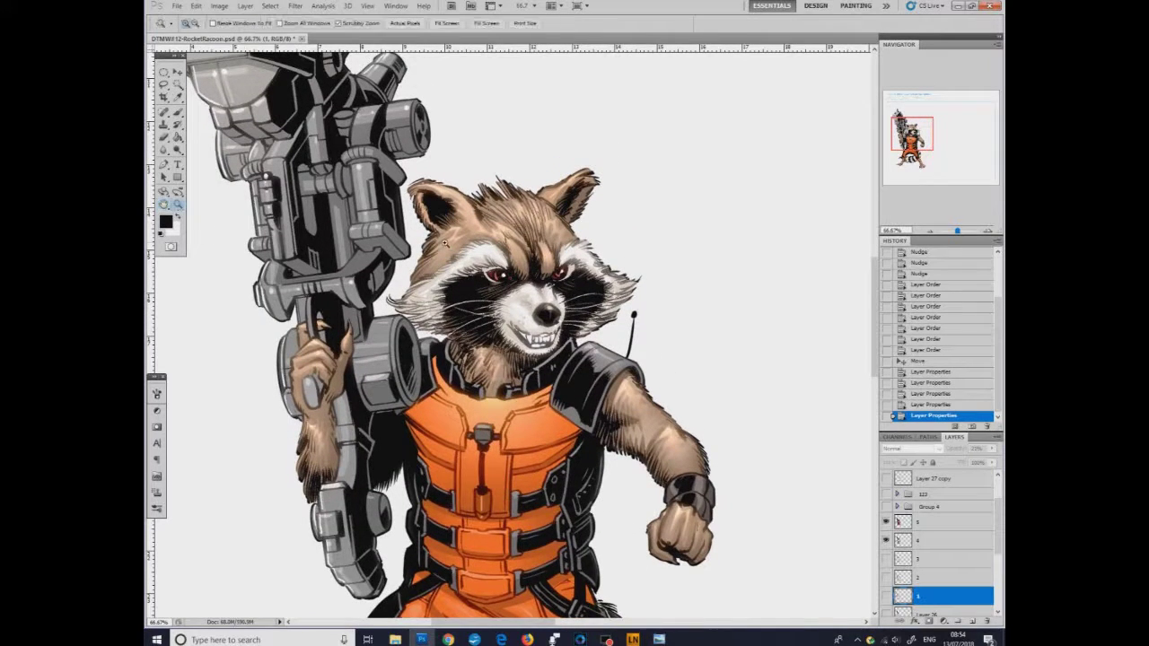
click(439, 243)
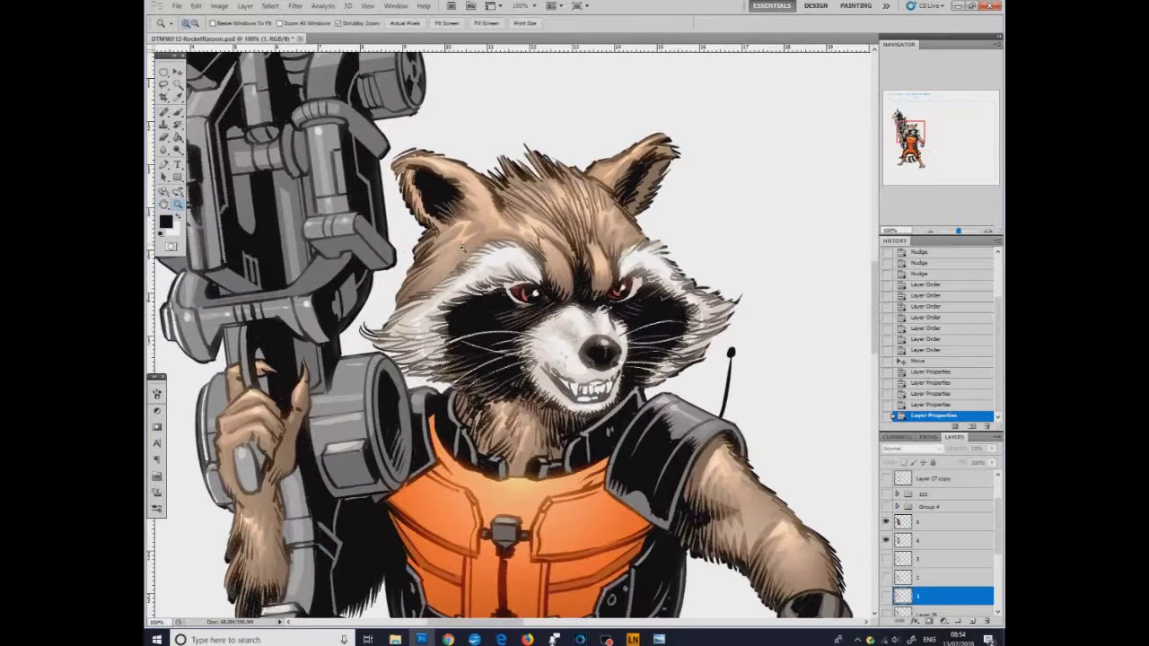
Compare the raccoon's inked artwork with its colours by repeatedly hiding and showing layer 5, ending with the colours shown.
click(885, 523)
click(885, 523)
click(886, 523)
click(886, 523)
click(886, 523)
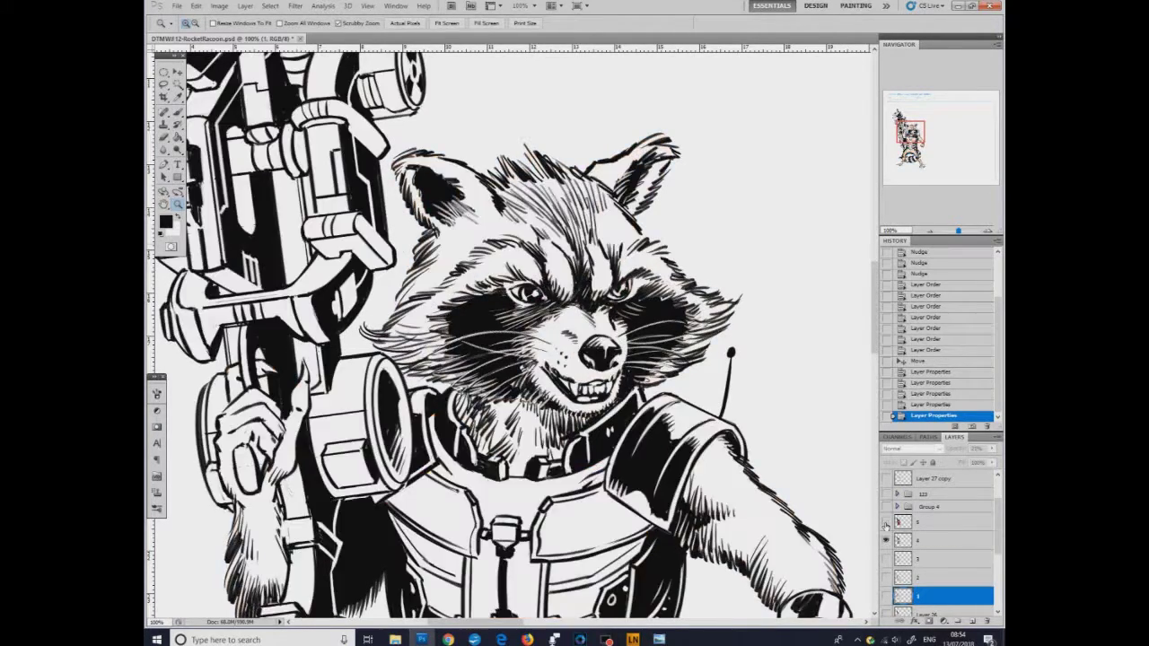
click(886, 523)
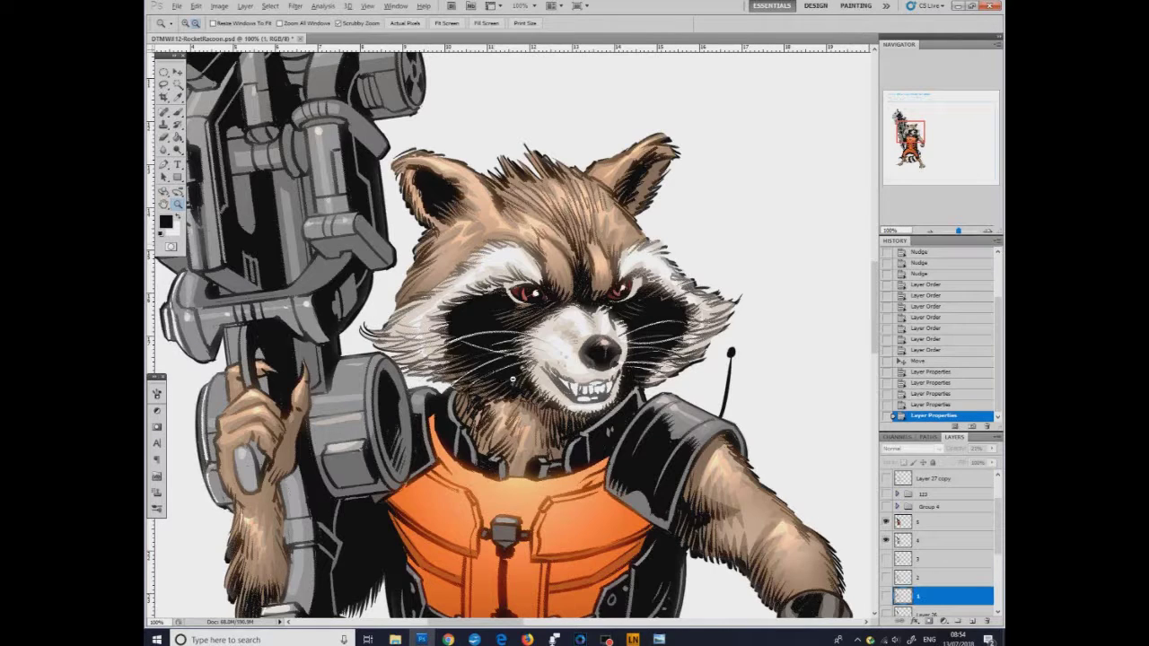
Reduce the view to 33.33% to present the complete coloured raccoon with his gun.
alt+click(514, 379)
alt+click(514, 380)
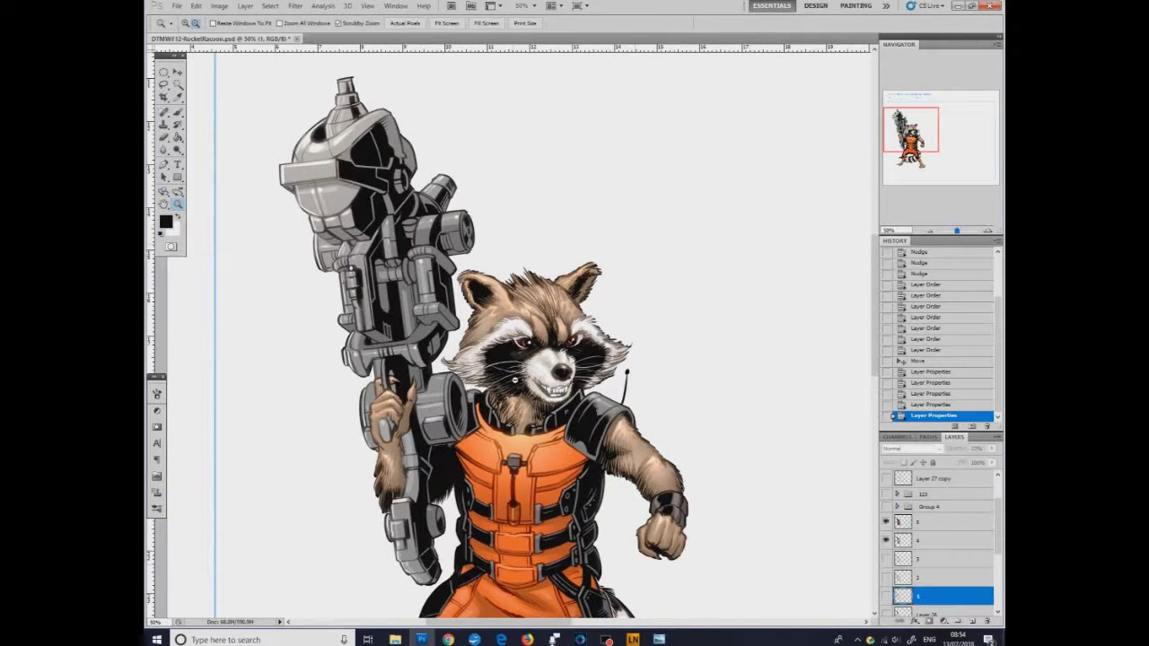
alt+click(514, 380)
scroll(515, 380, down, 4)
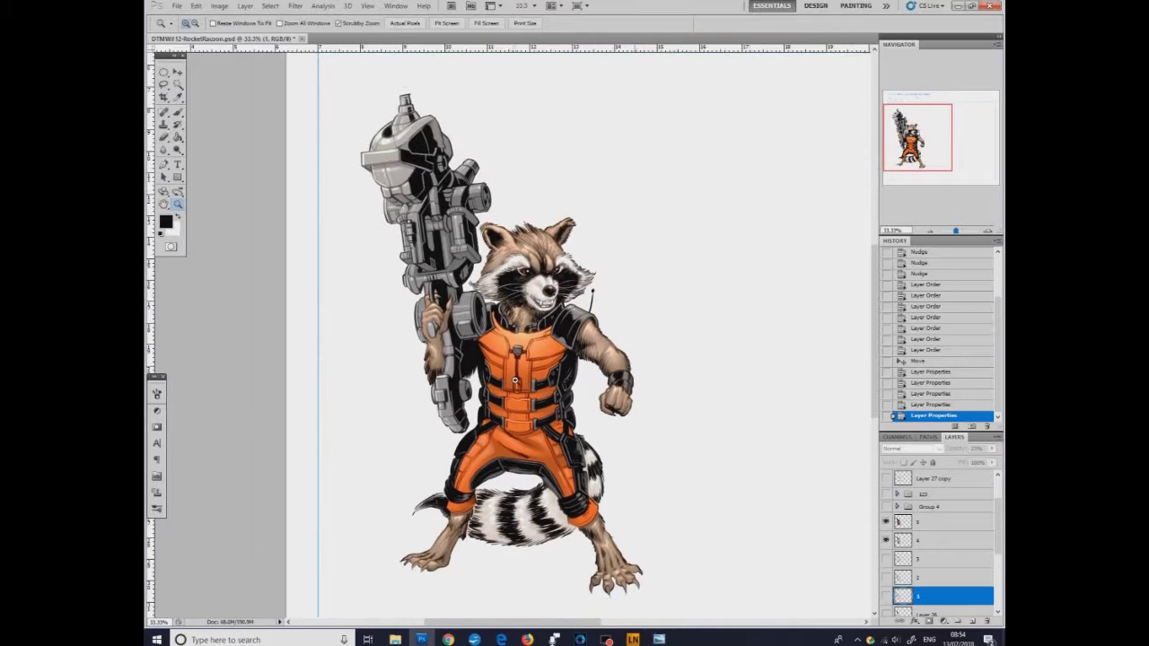
scroll(514, 380, down, 2)
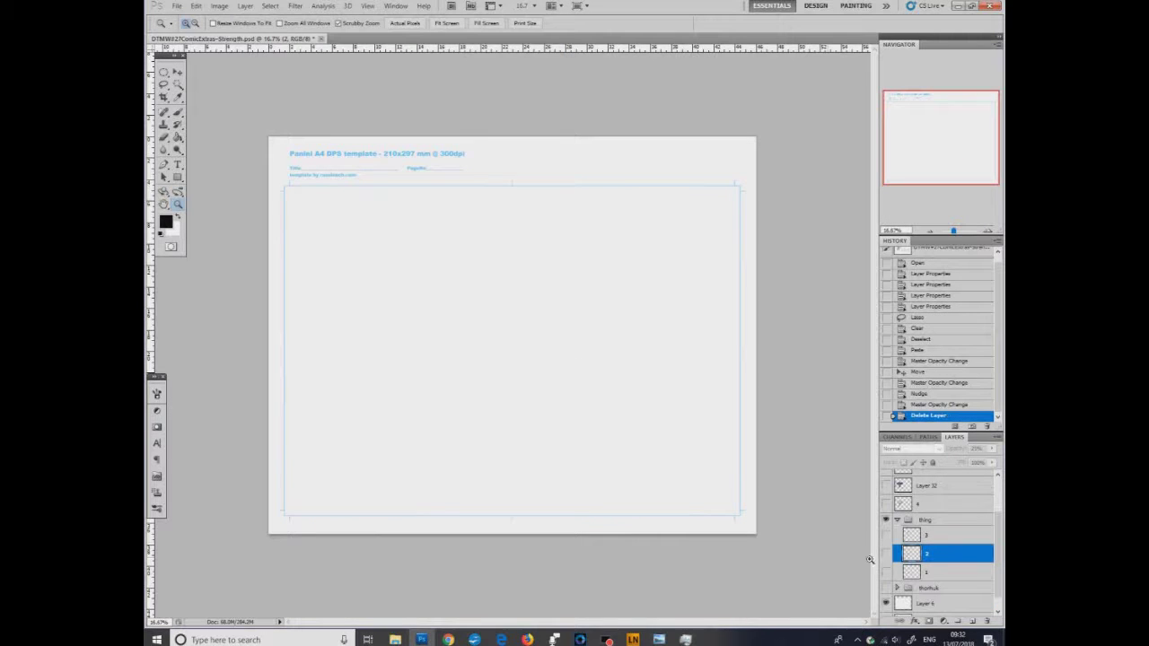
Show the rough figure sketch on layer 1 of the thing group and enlarge it to 50%, centred in view.
click(885, 573)
click(380, 358)
key(h)
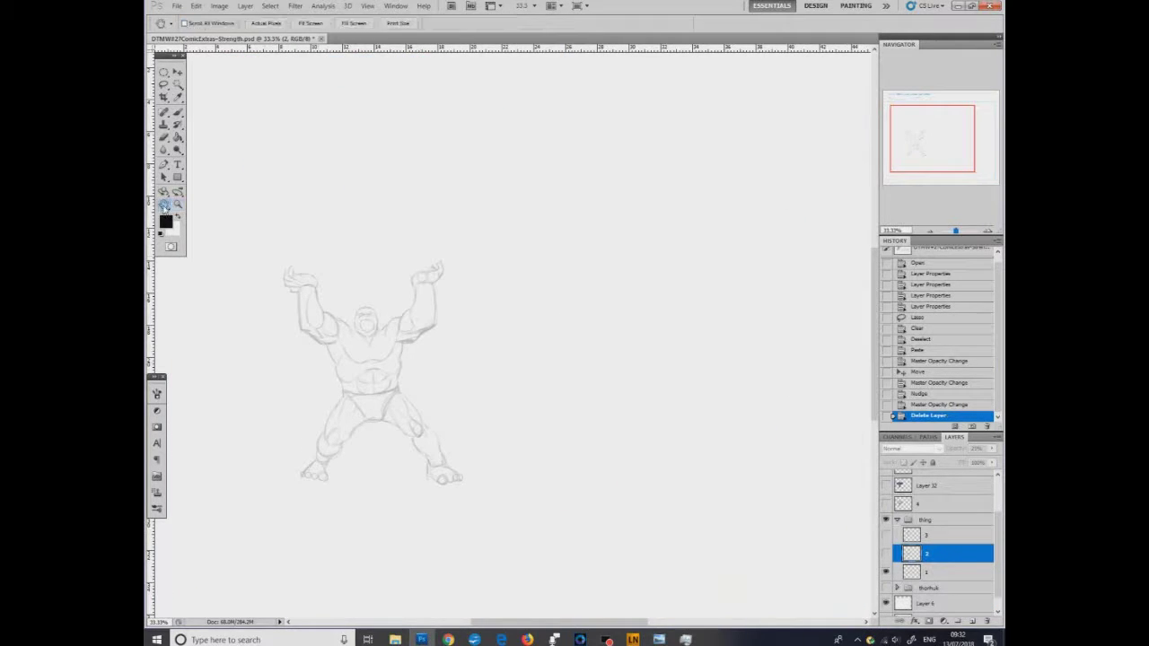
drag(199, 160, 320, 214)
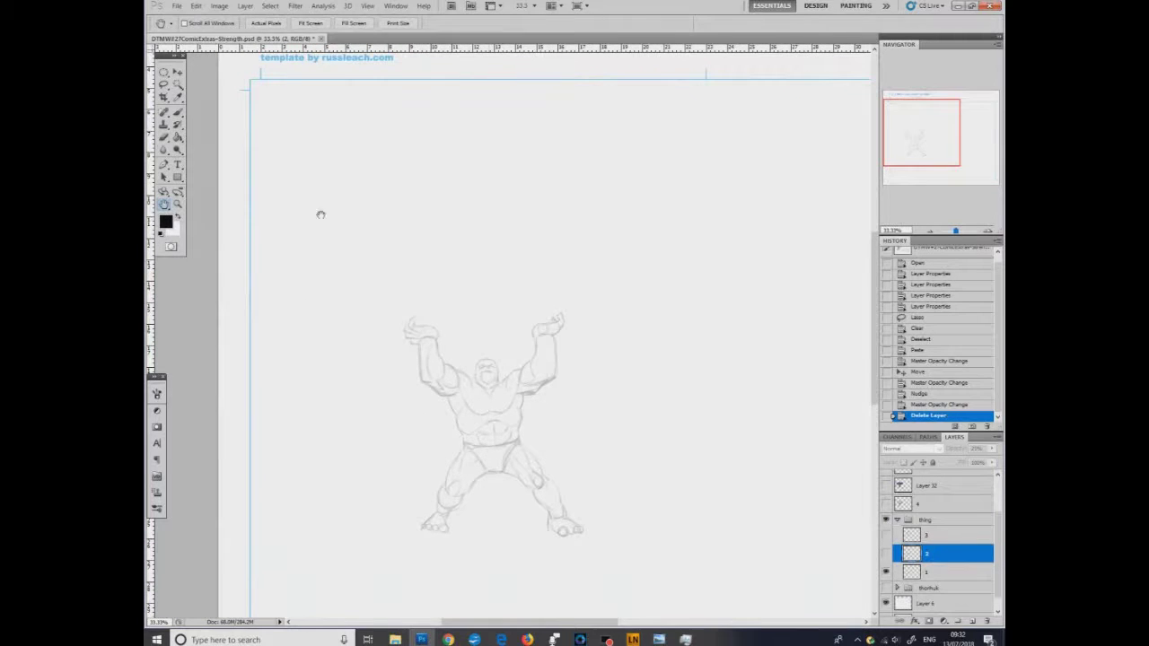
click(177, 204)
click(467, 431)
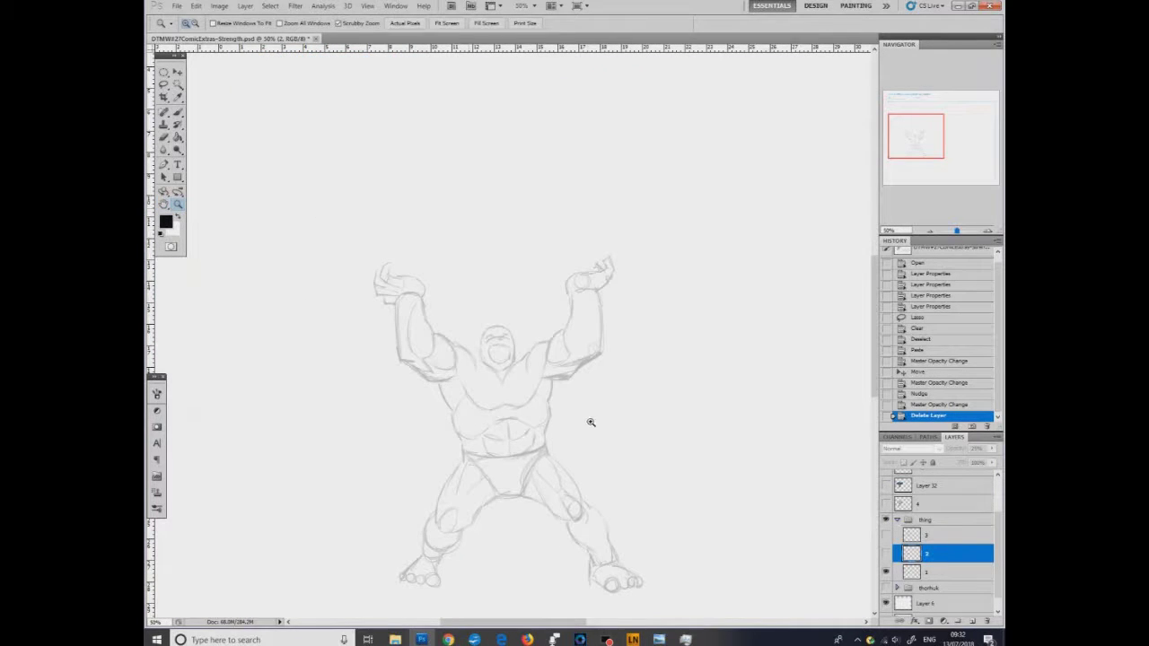
click(165, 204)
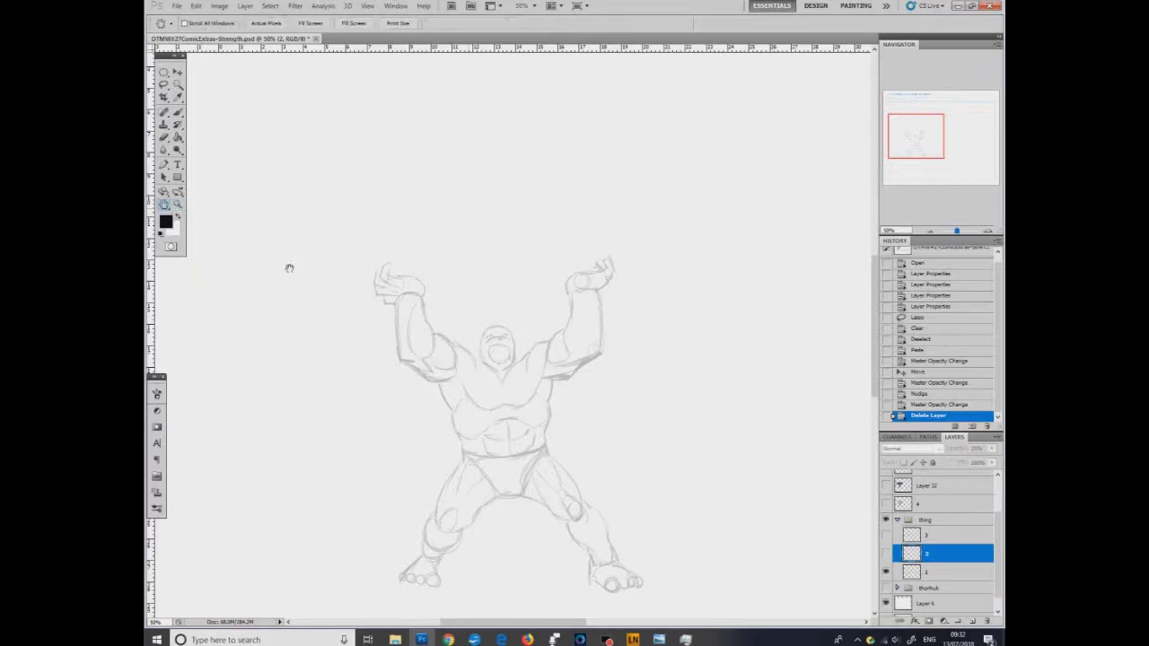
drag(290, 266, 475, 336)
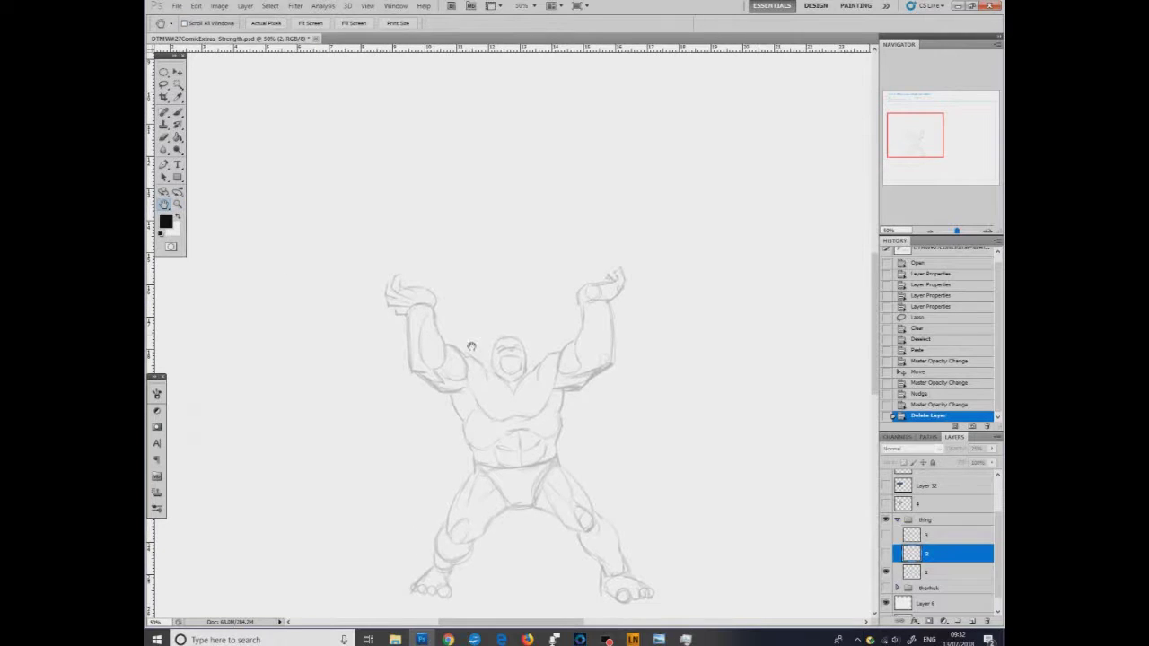
Replace the layer 1 sketch with the refined figure on layer 2 and set layer 2's opacity to 100%.
click(885, 552)
click(885, 571)
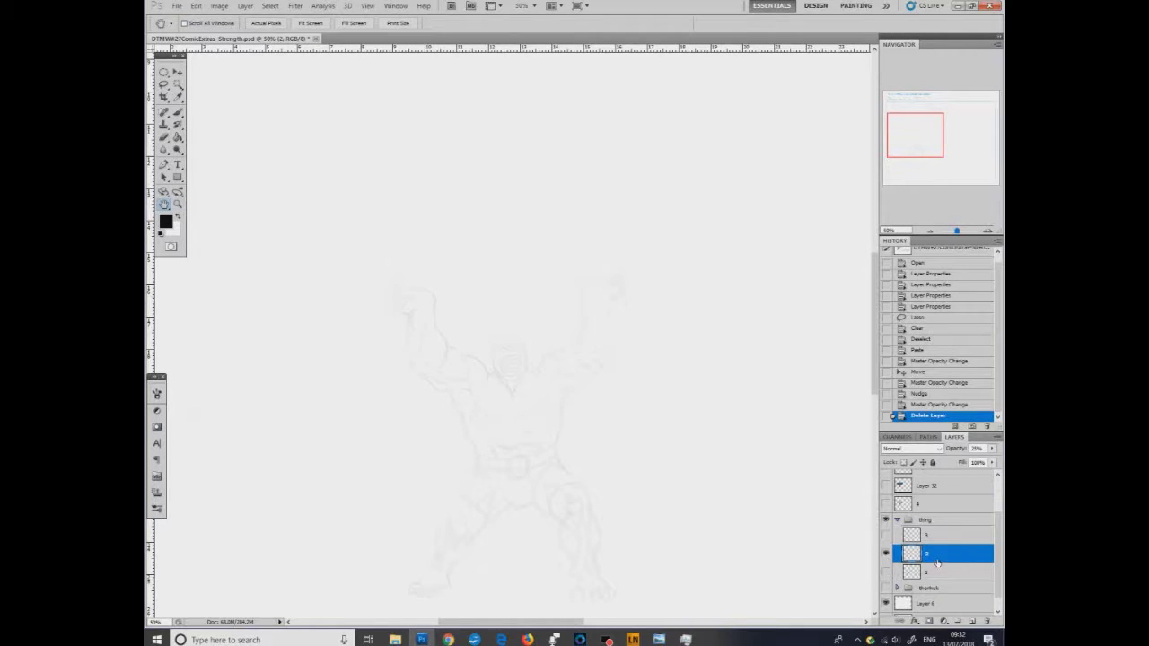
click(992, 448)
drag(956, 459, 995, 460)
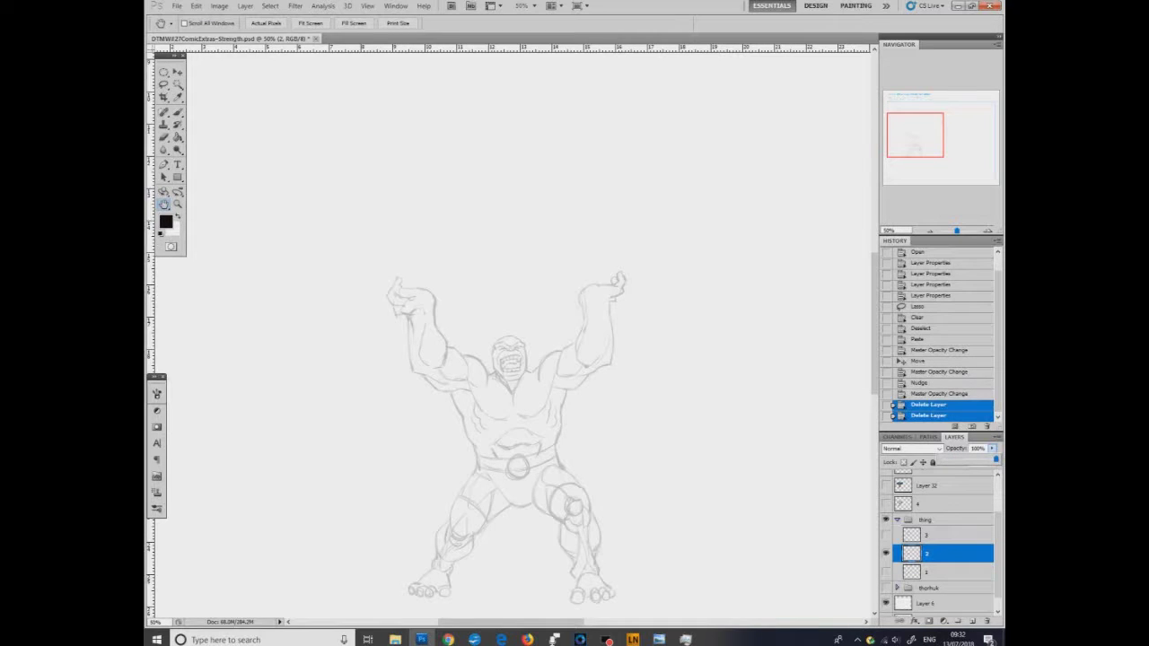
Show the layer 3 pencils with the lifted car, set the thing group's opacity to 100%, and hide layer 2.
click(886, 535)
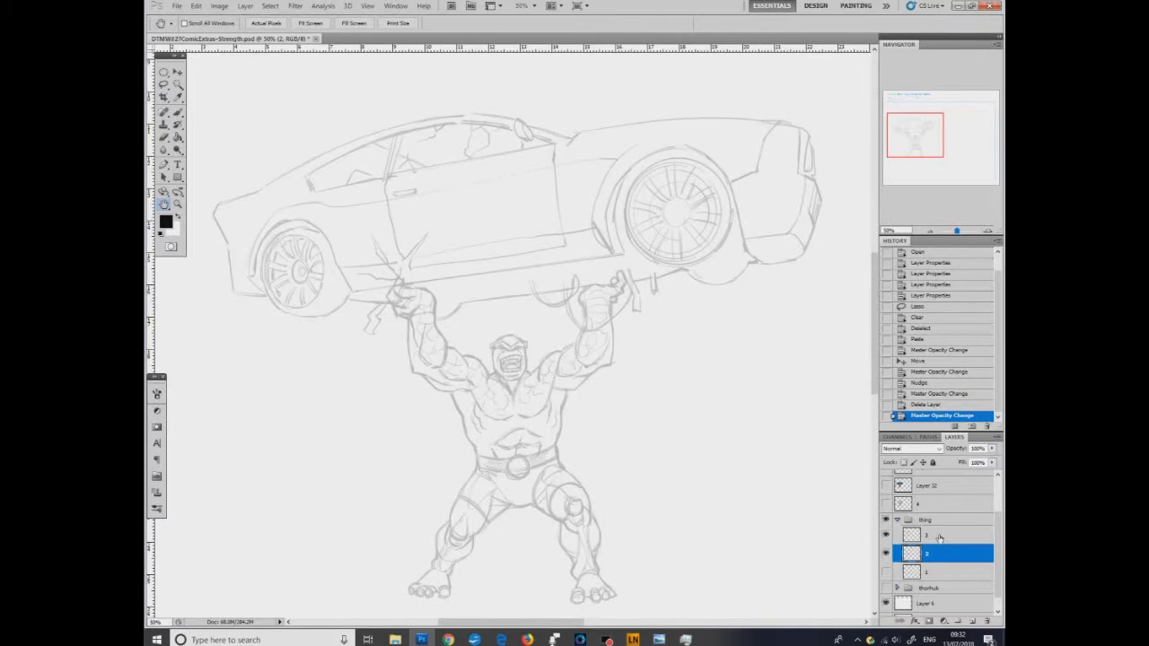
click(960, 535)
click(992, 448)
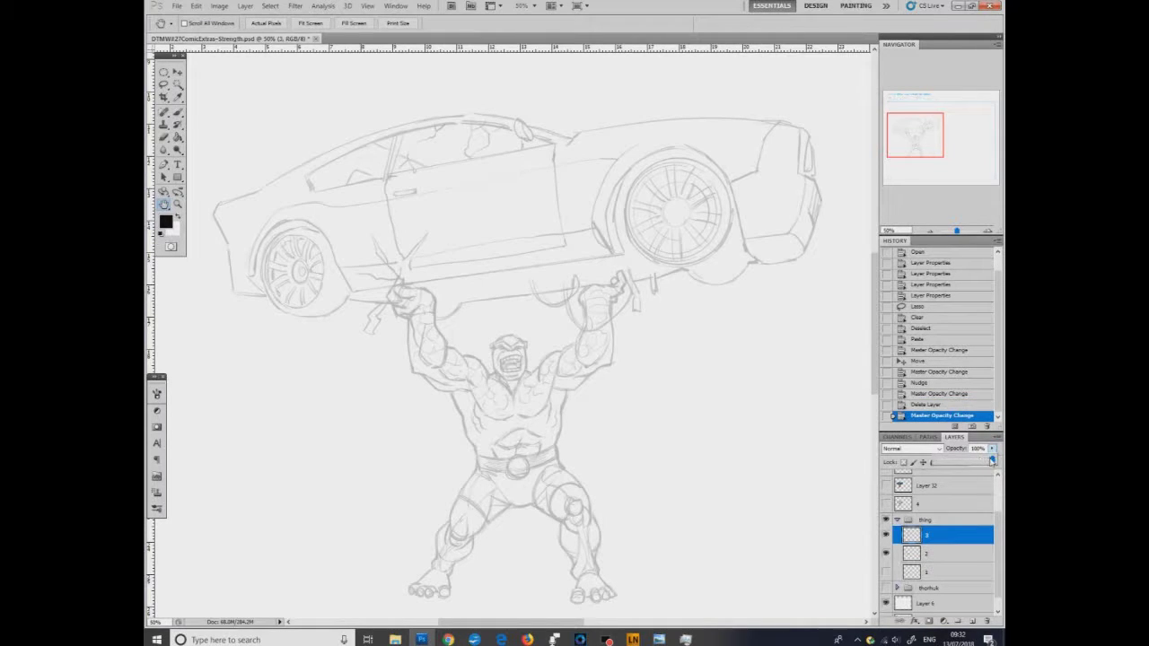
click(972, 520)
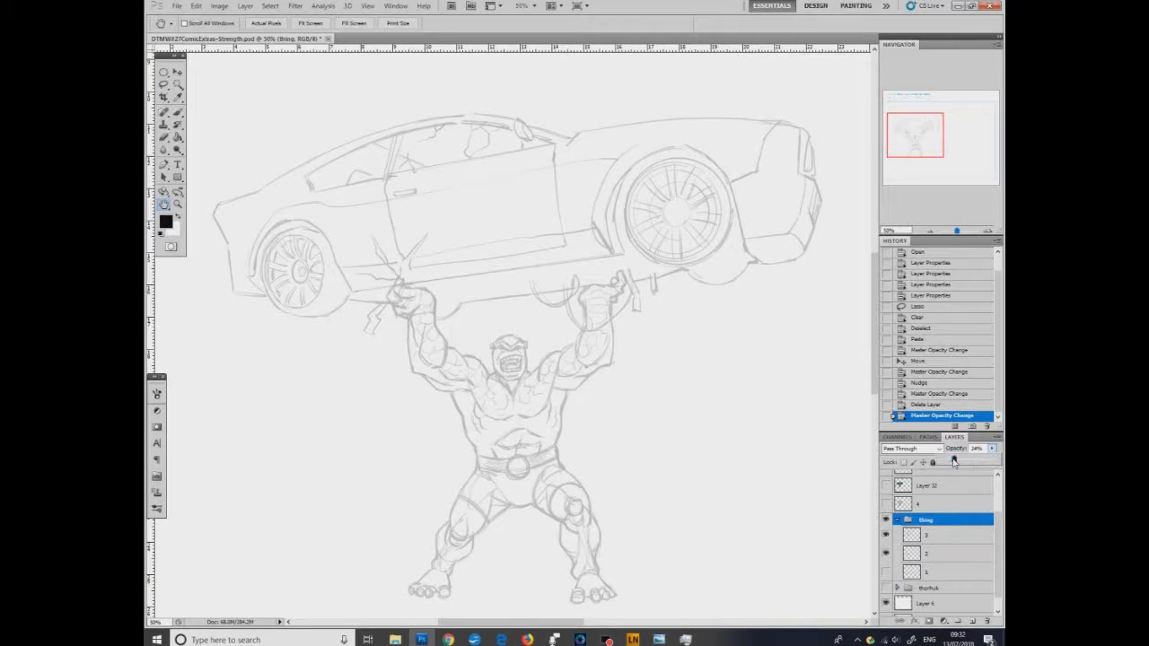
click(997, 459)
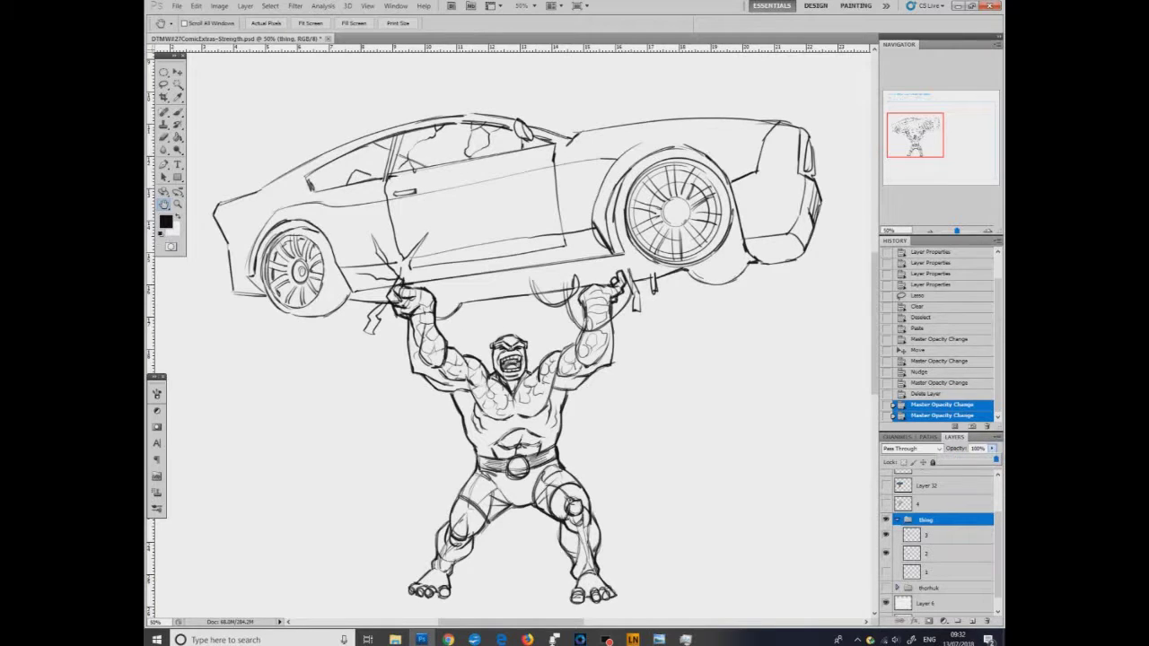
click(886, 554)
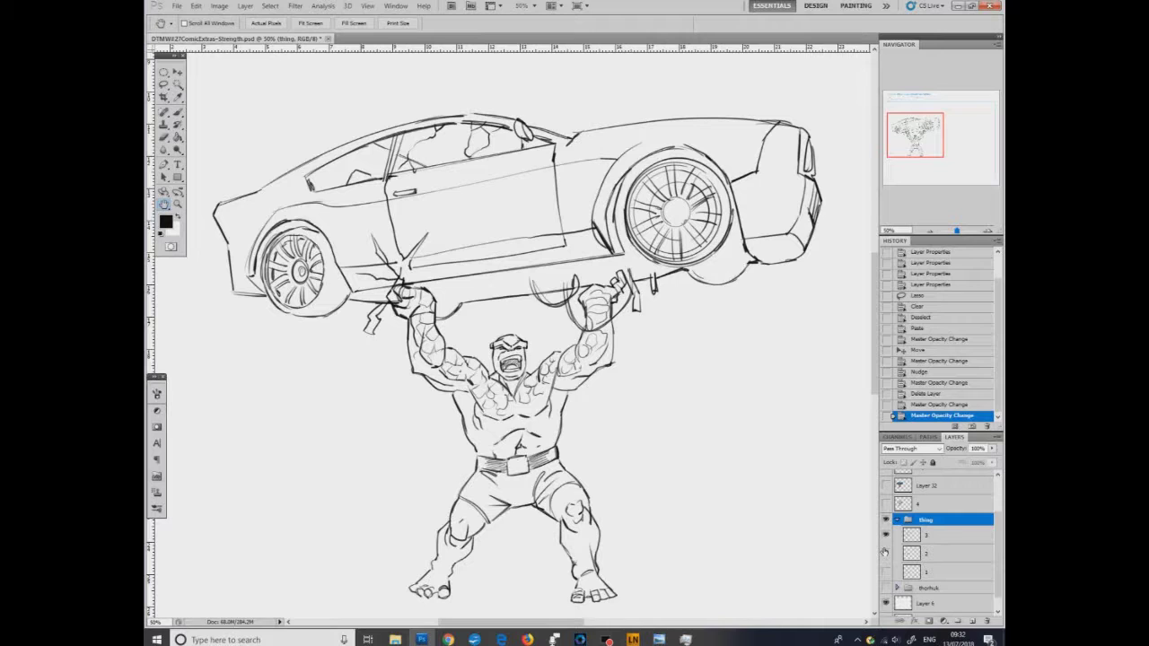
Replace the thing group's pencils with the inks on layer 4, then show the coloured layer above and hide layer 4.
scroll(901, 530, up, 1)
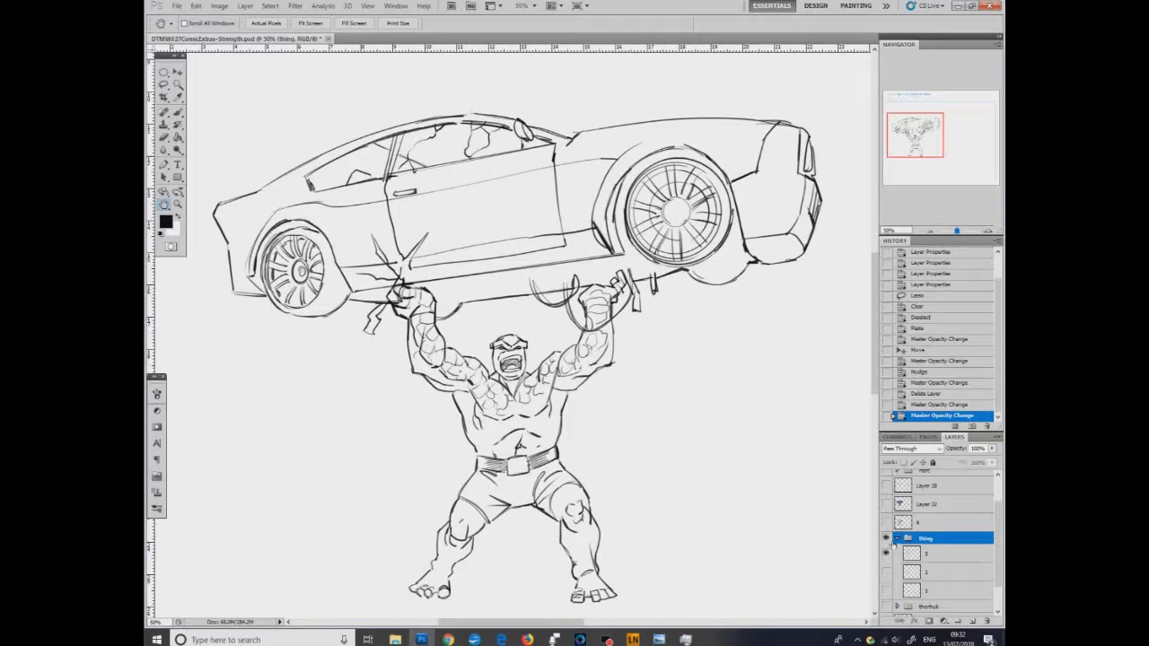
click(886, 522)
click(885, 538)
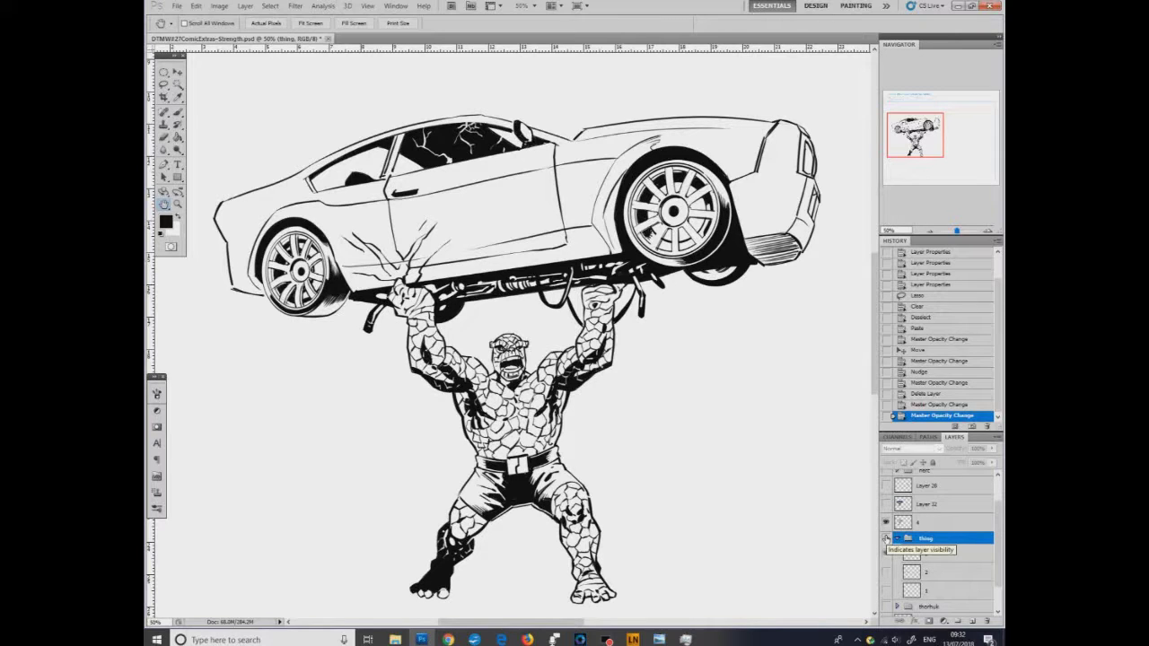
click(885, 504)
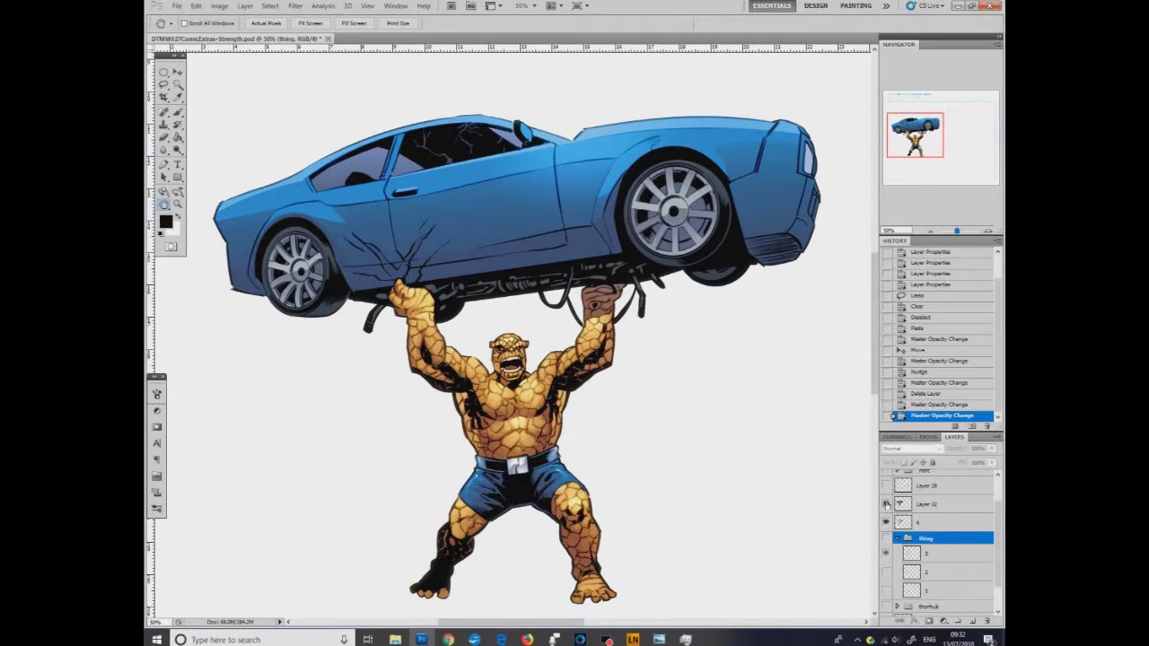
click(886, 522)
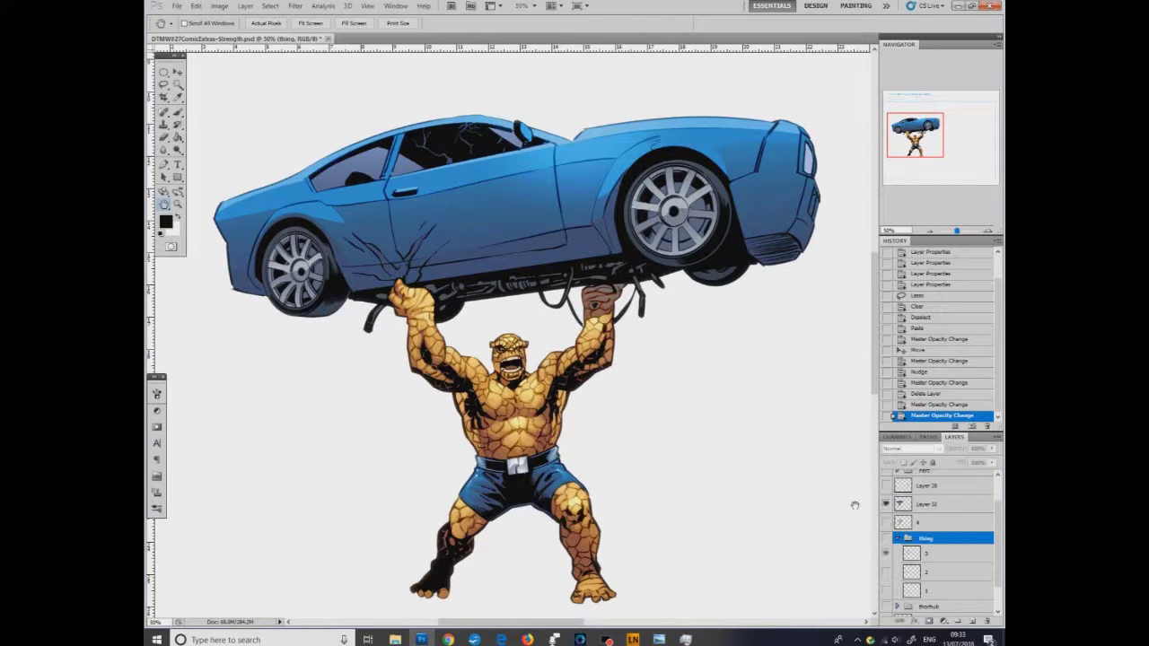
Inspect the coloured rock figure's face and chest at 200%, then view the upper body at 100%.
click(176, 205)
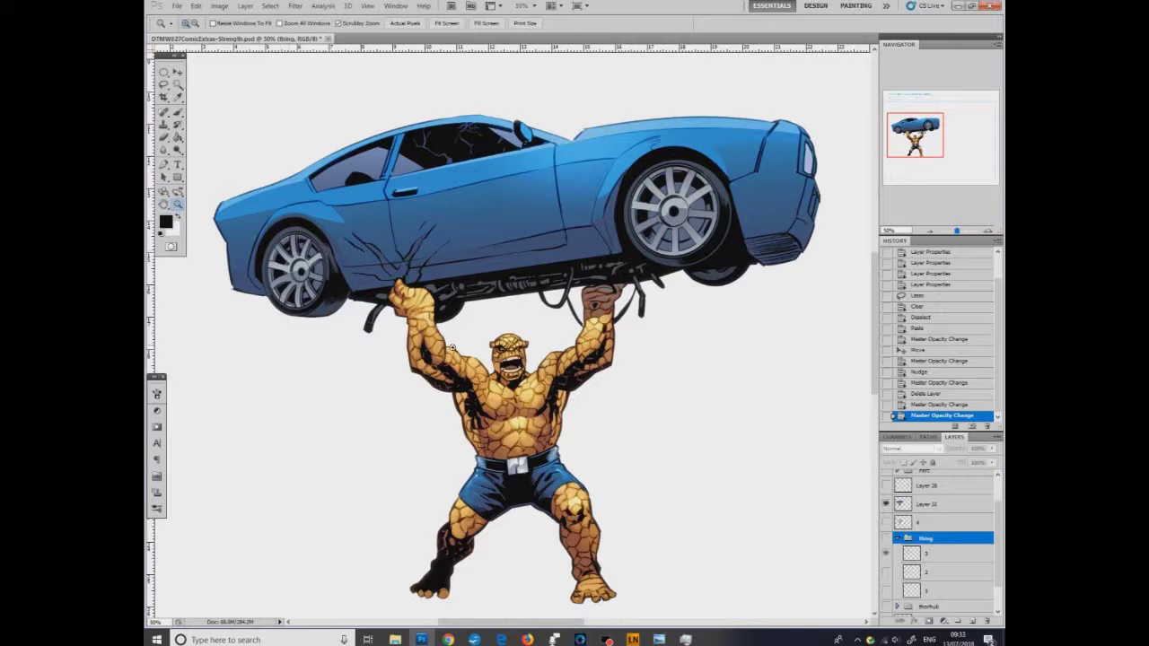
click(511, 382)
click(517, 388)
click(518, 388)
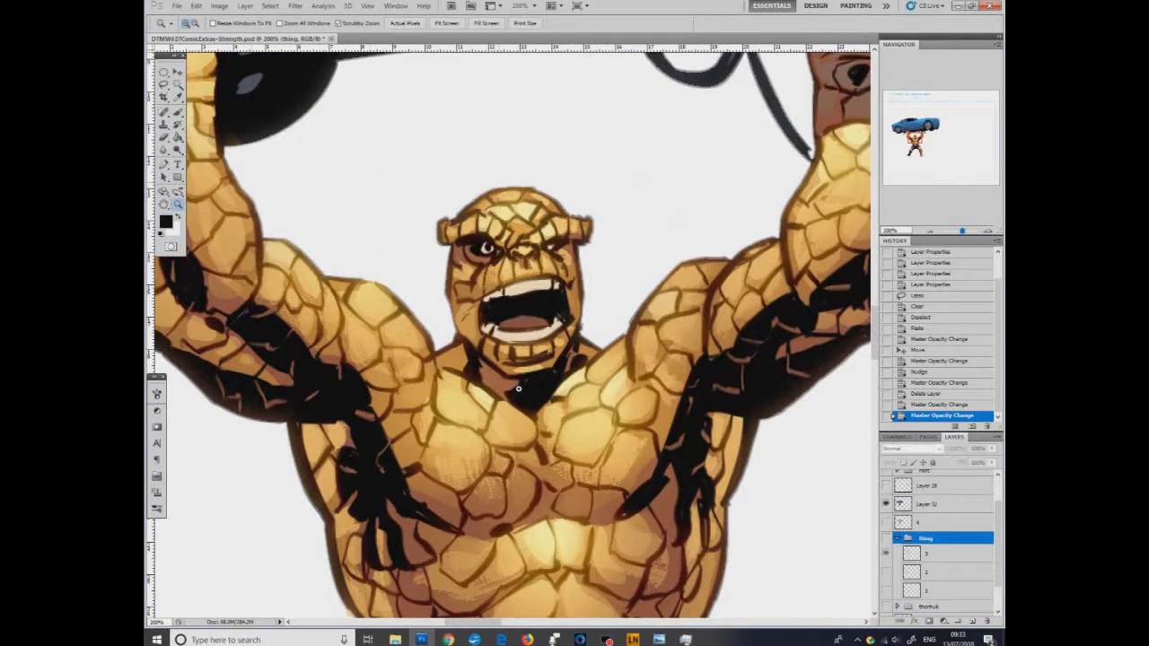
alt+click(518, 388)
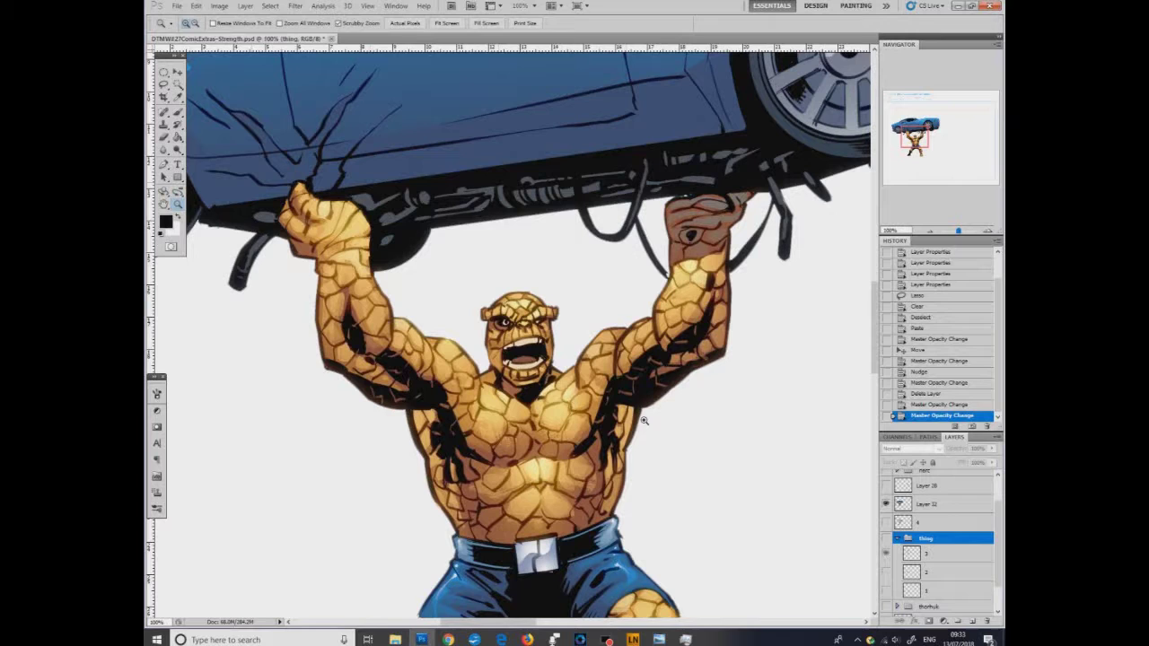
Compare the layer 4 inks with the coloured layer by switching visibility, leave only the colours shown, and reduce the view to 33.33%.
click(886, 505)
click(886, 521)
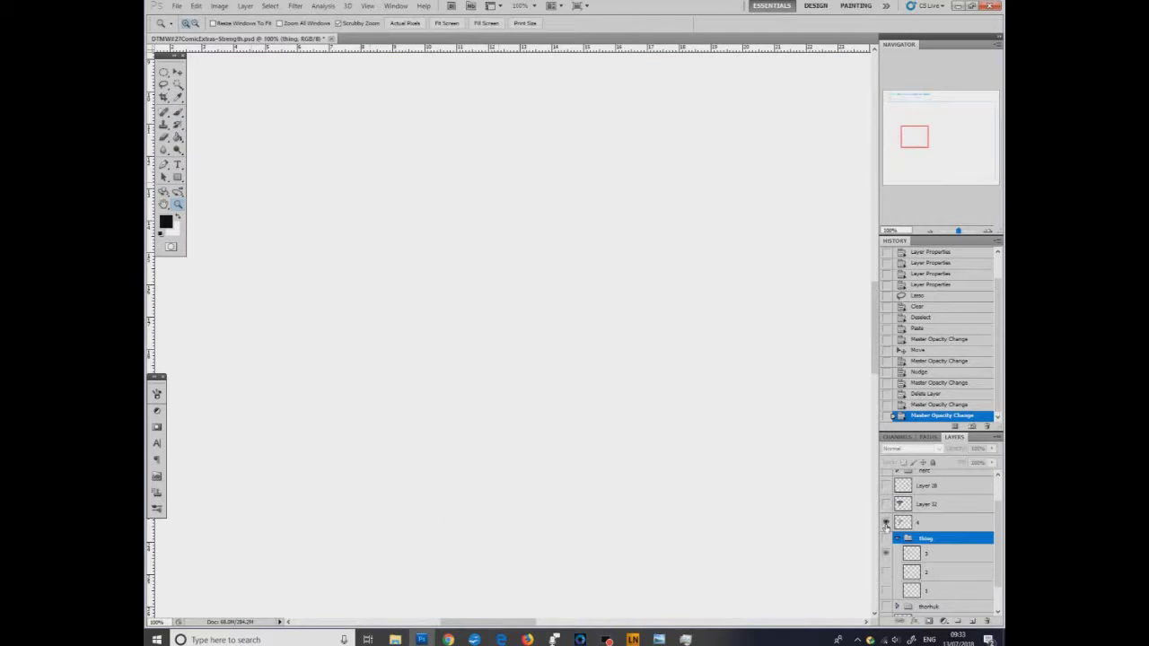
click(887, 504)
click(886, 504)
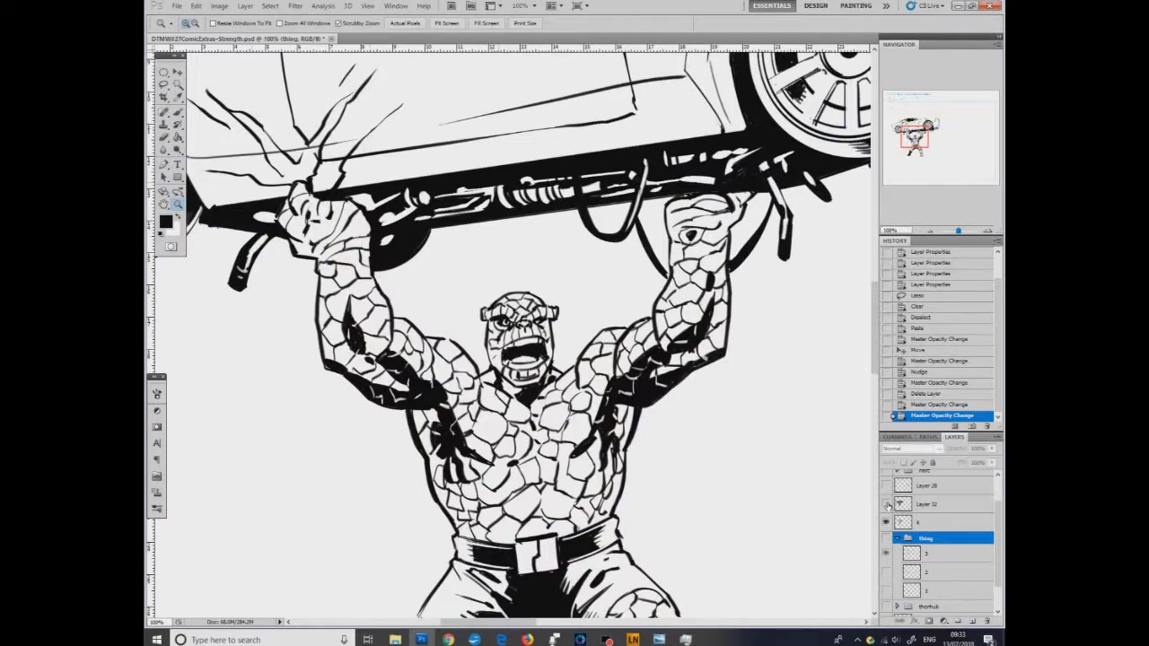
click(887, 504)
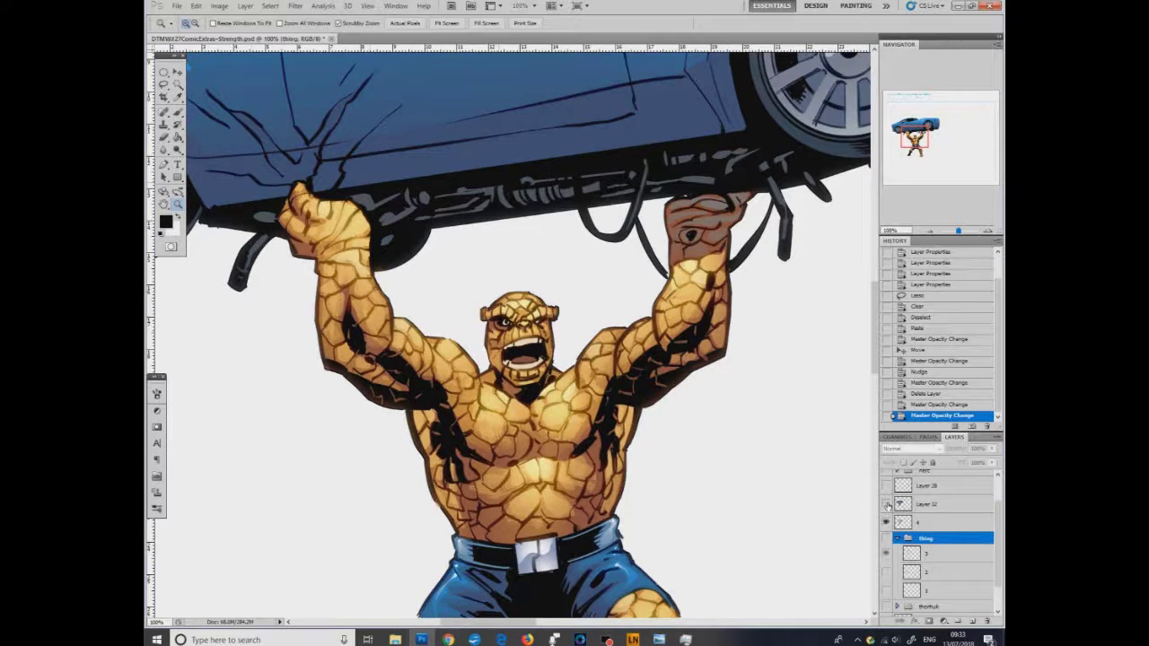
click(887, 504)
click(887, 504)
click(887, 522)
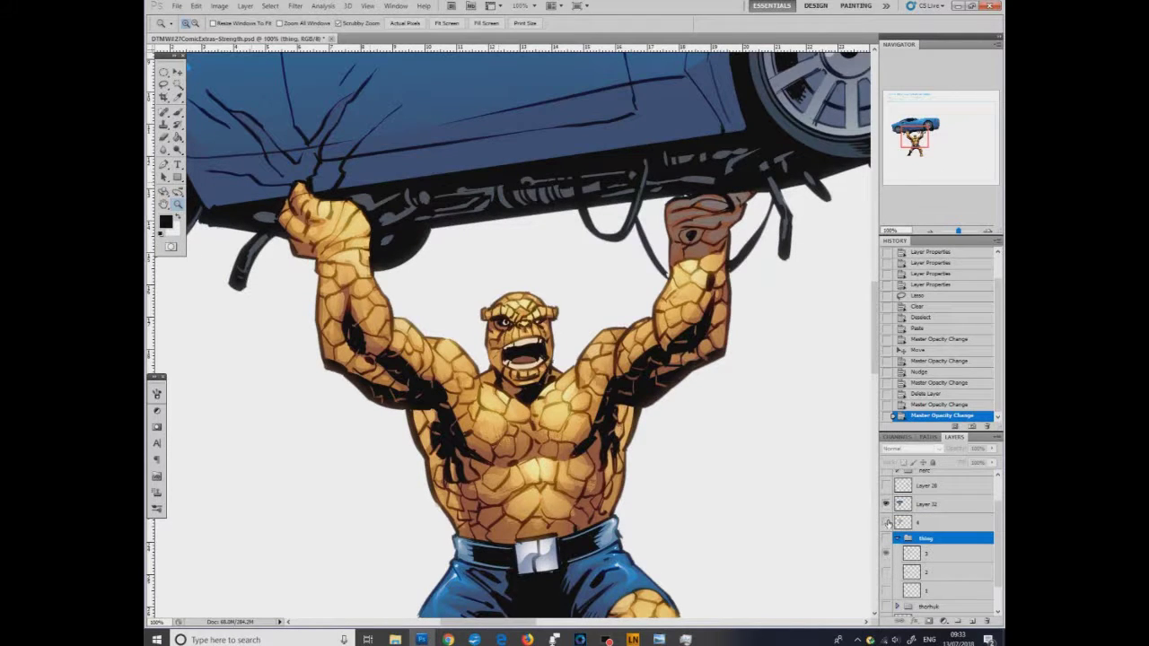
alt+click(546, 437)
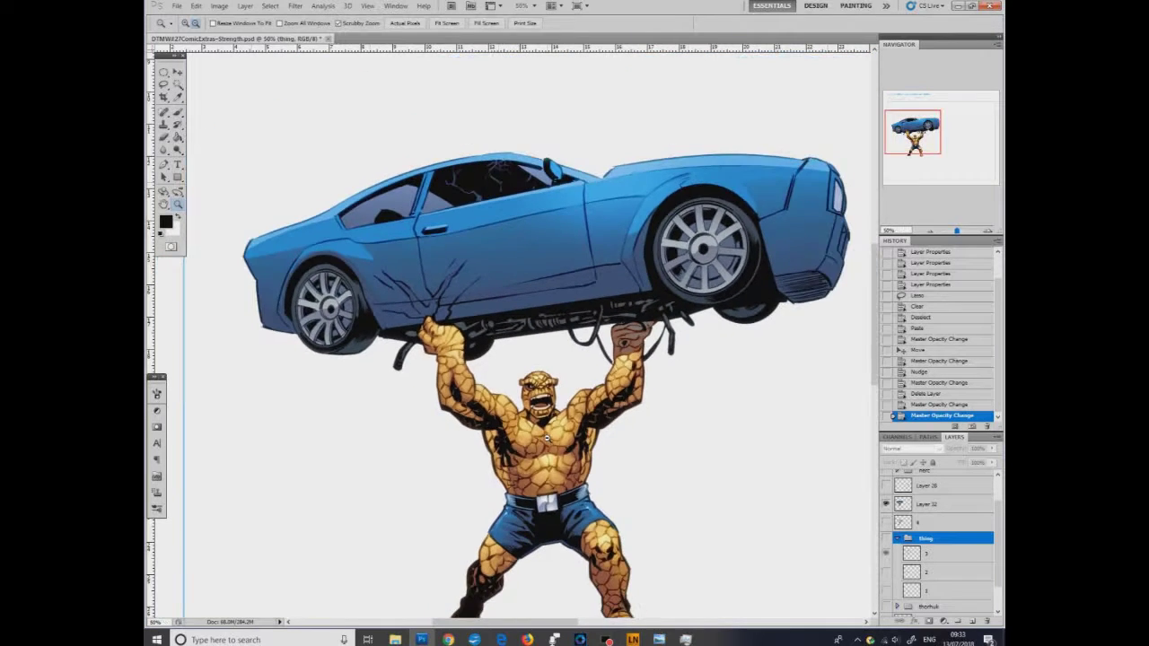
alt+click(546, 437)
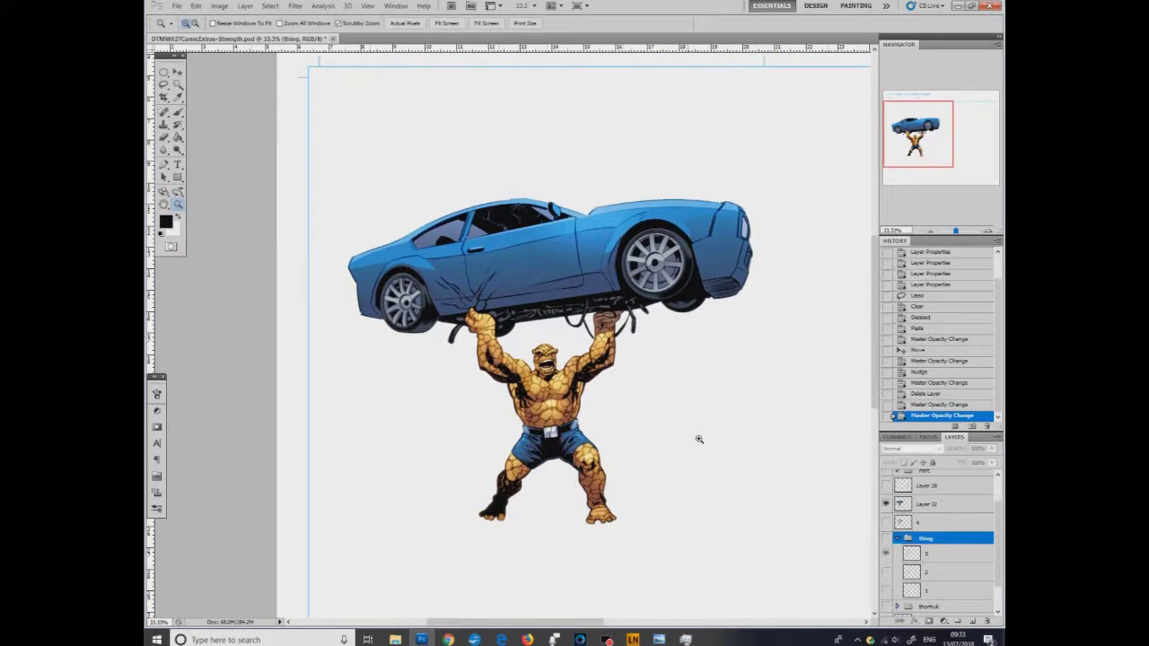